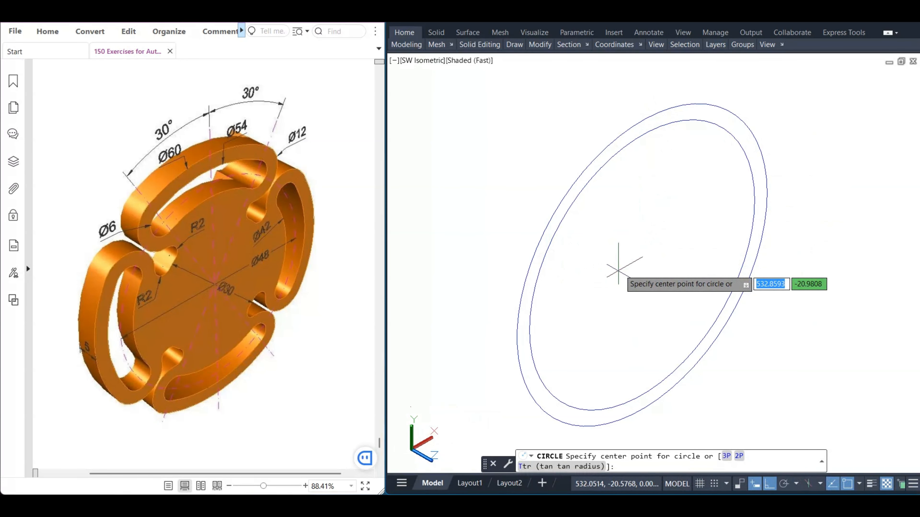
Draw a 48 mm diameter circle centred on the two existing concentric circles
click(642, 264)
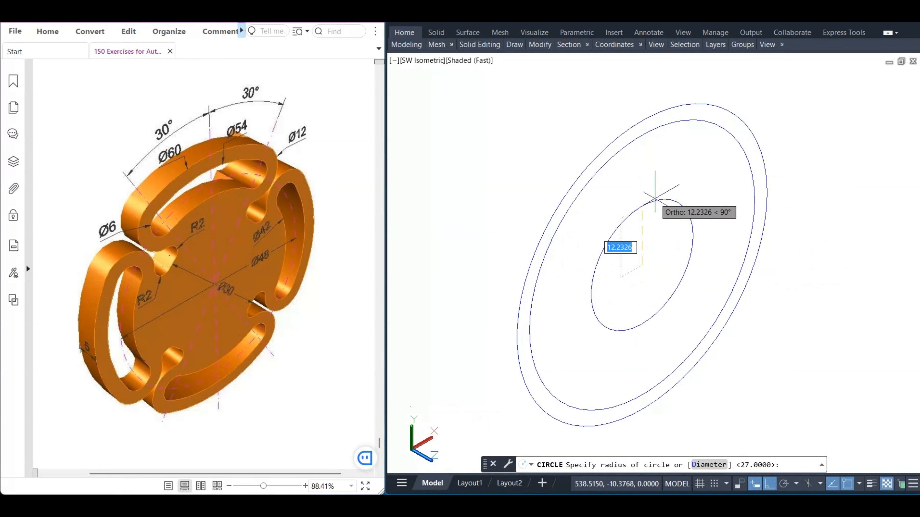
key(Down)
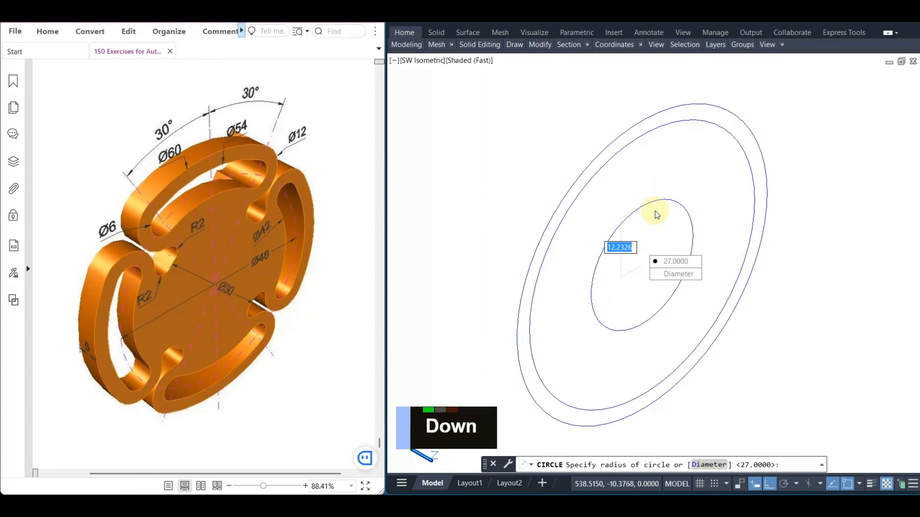
click(677, 274)
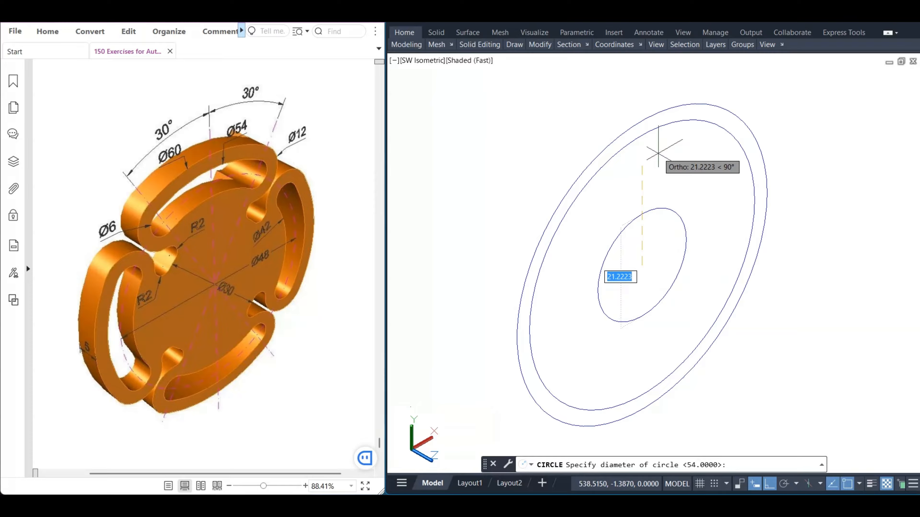
text(48)
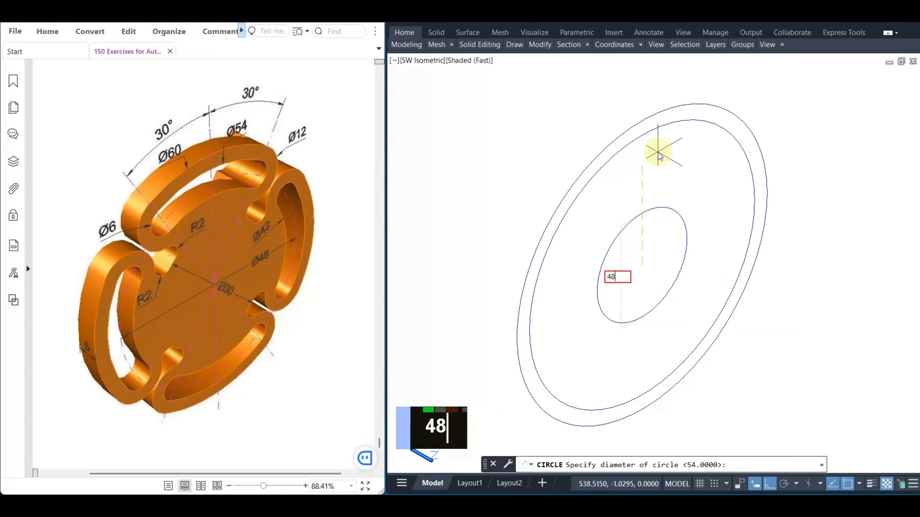
key(Return)
Draw a 42 mm diameter circle concentric with the existing circles
key(space)
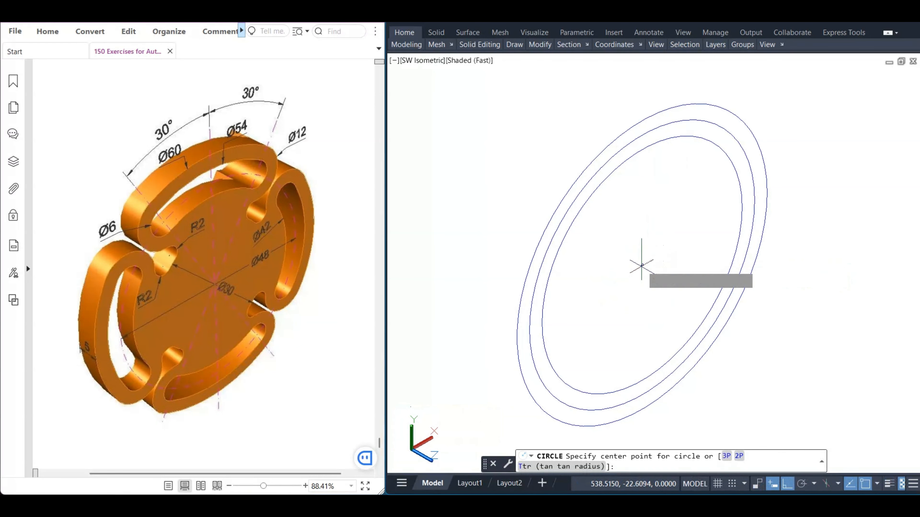
click(641, 263)
key(Down)
click(678, 284)
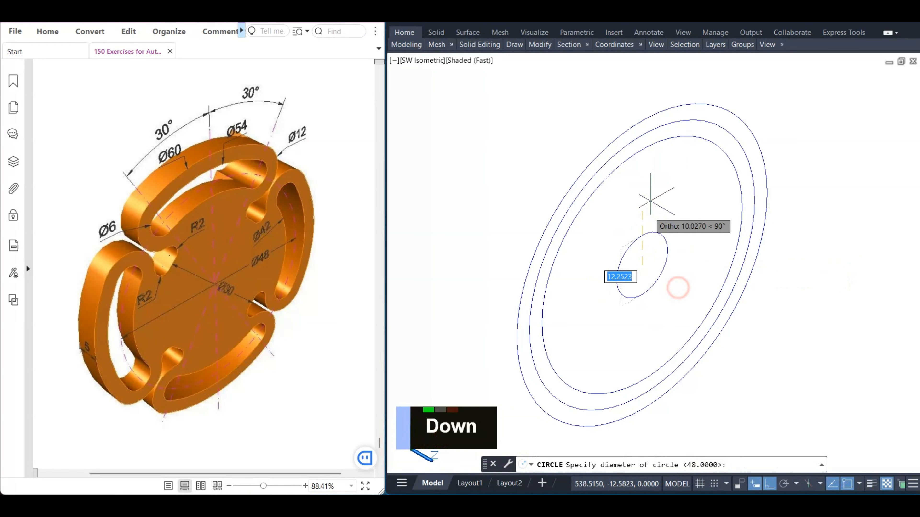
text(D)
key(Return)
text(42)
key(Return)
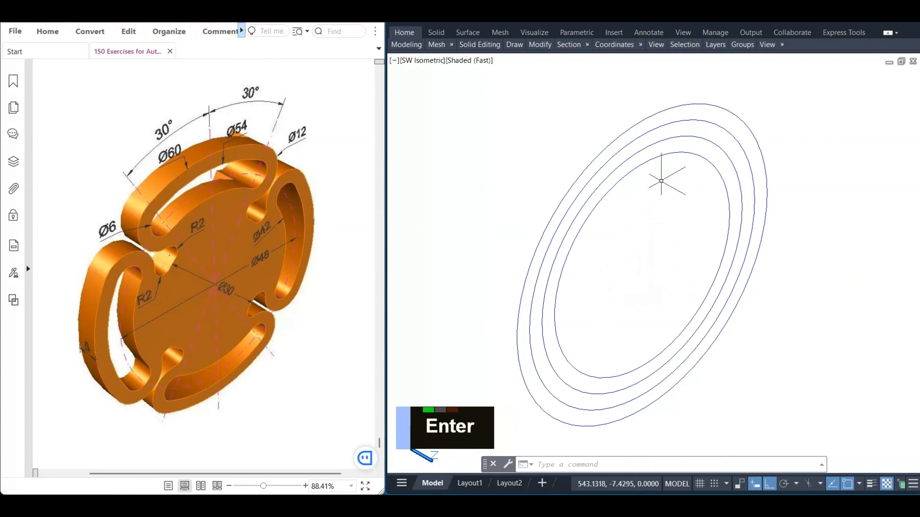
Draw a vertical line from the circles' common centre up past the outermost circle
text(L)
key(Return)
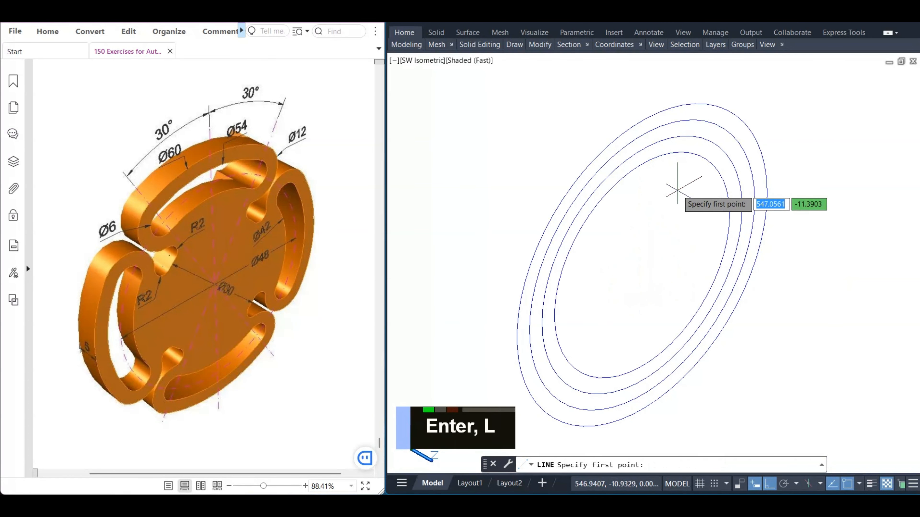
click(642, 264)
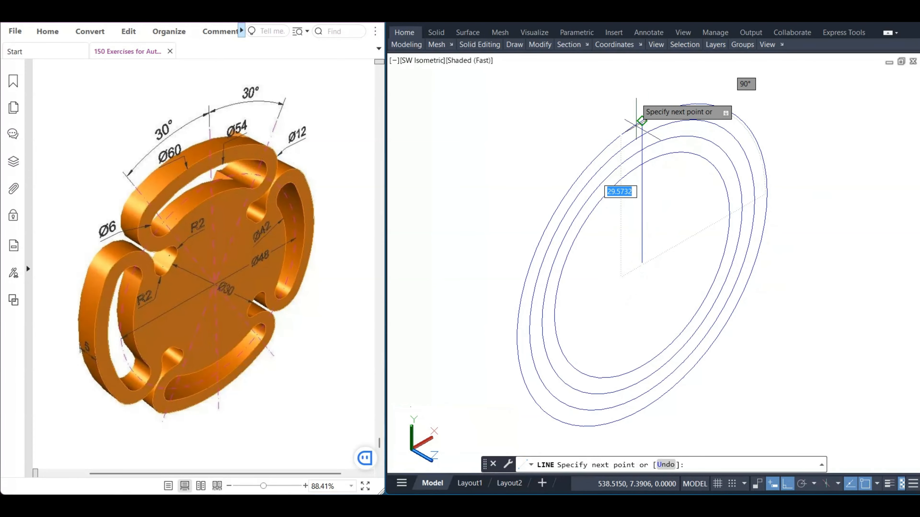
key(Escape)
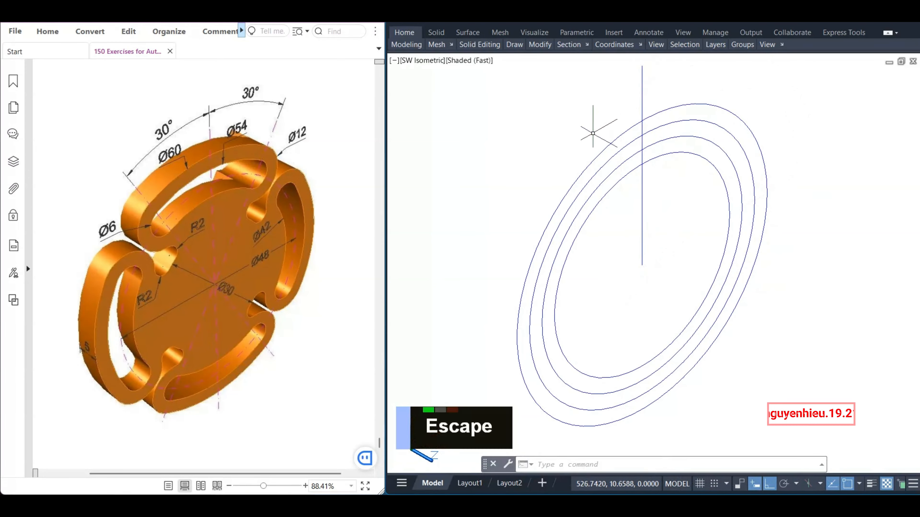
Rotate the vertical line by -30° about the circles' common centre
text(R)
key(Return)
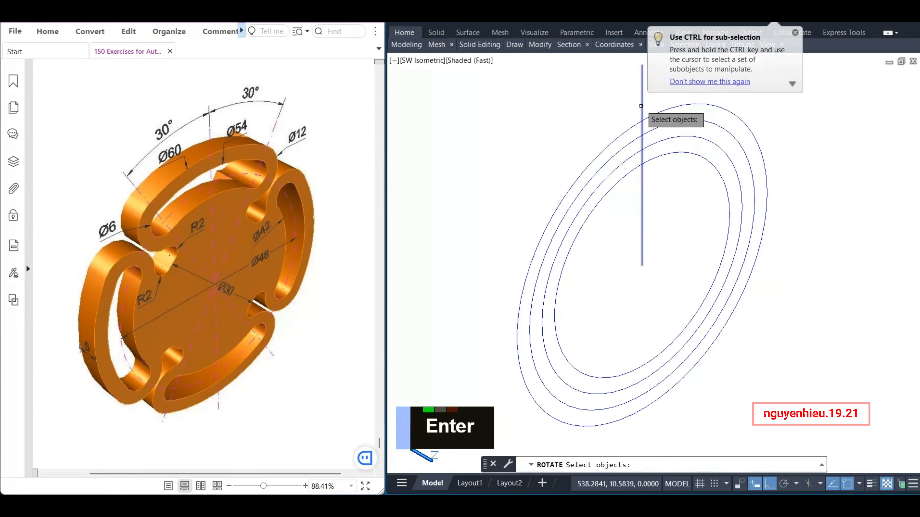
click(794, 33)
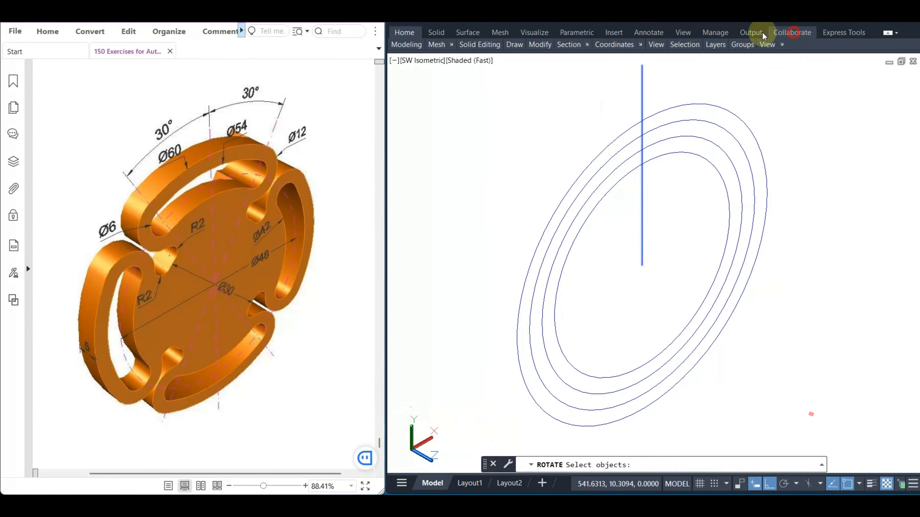
right_click(590, 134)
click(642, 263)
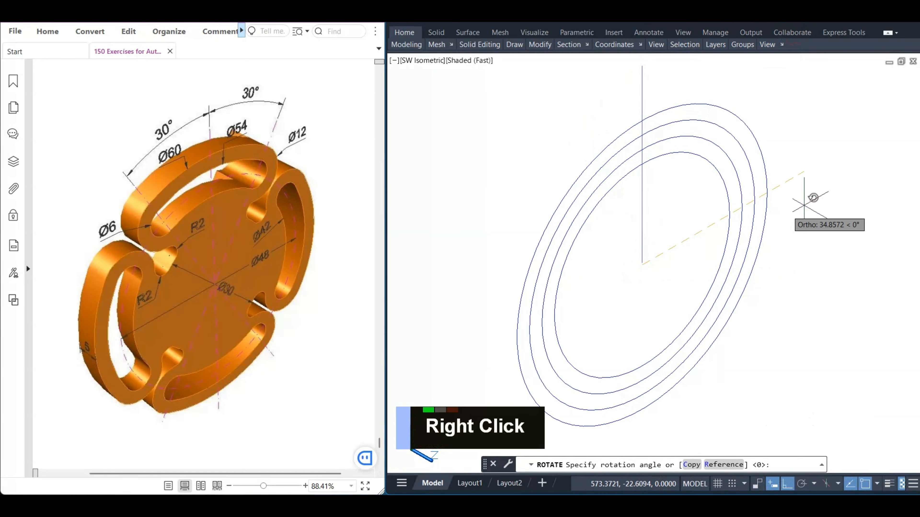
text(-30)
key(Return)
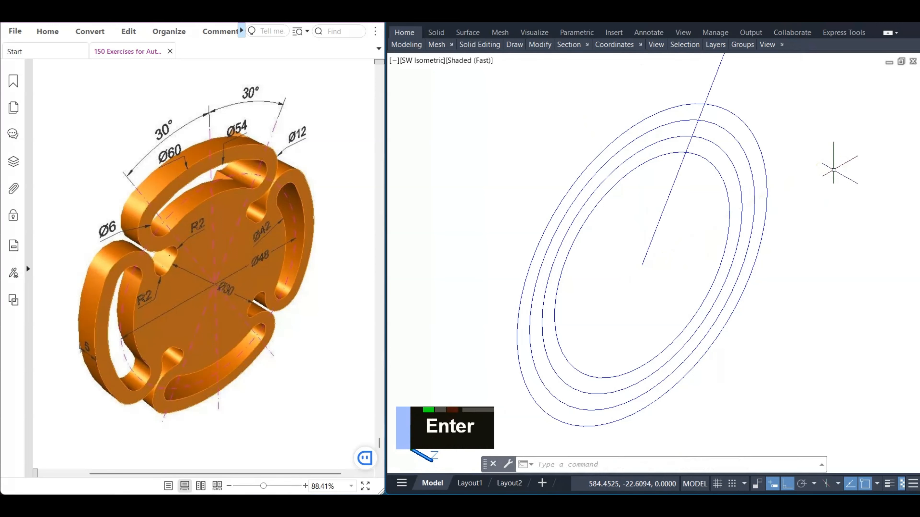
Draw a 6 mm diameter circle centred where the inclined line intersects the 48 mm circle
text(c)
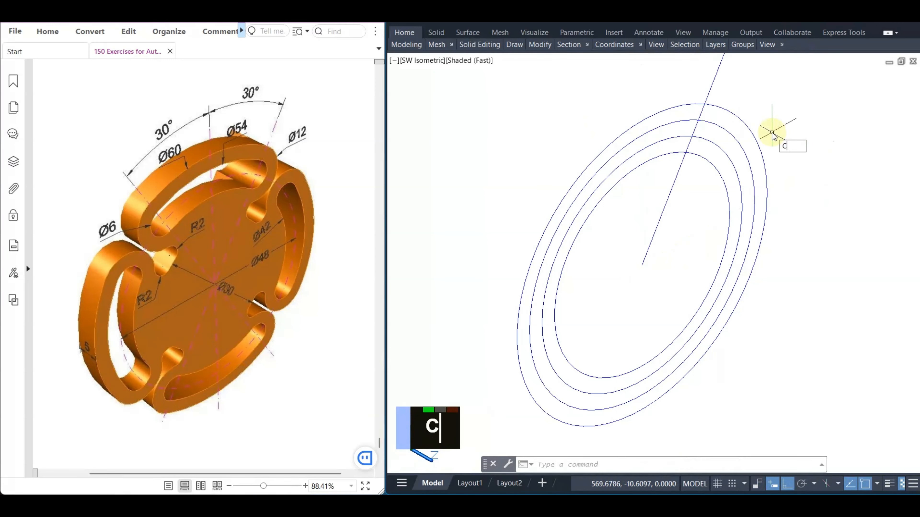
key(Return)
shift+right_click(793, 158)
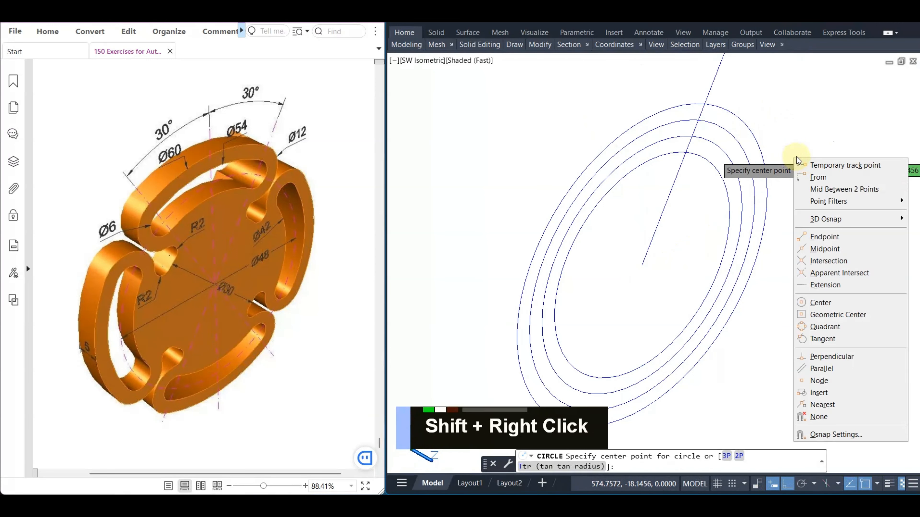
click(830, 262)
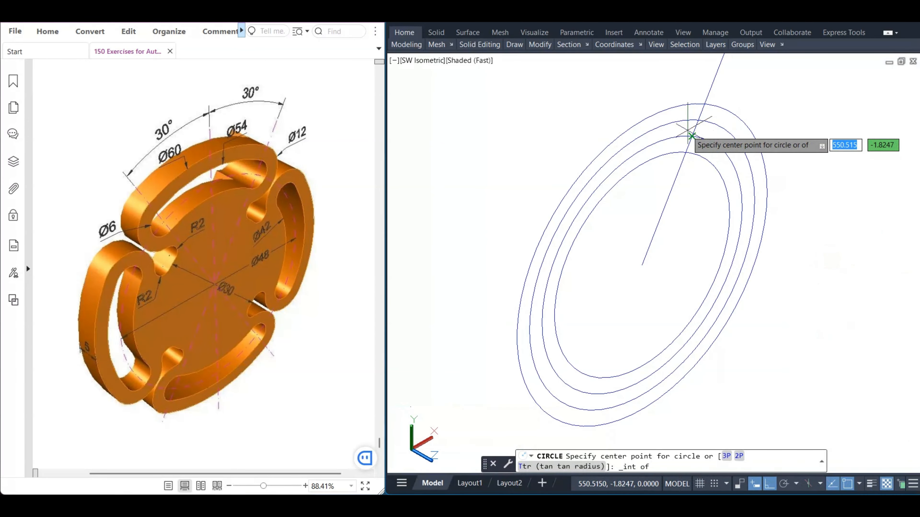
click(692, 136)
text(d)
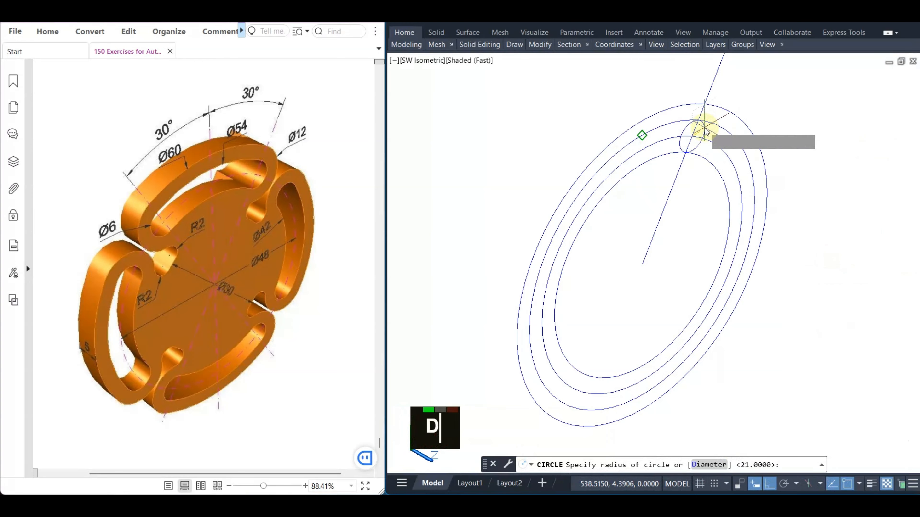
key(Return)
text(6)
key(Return)
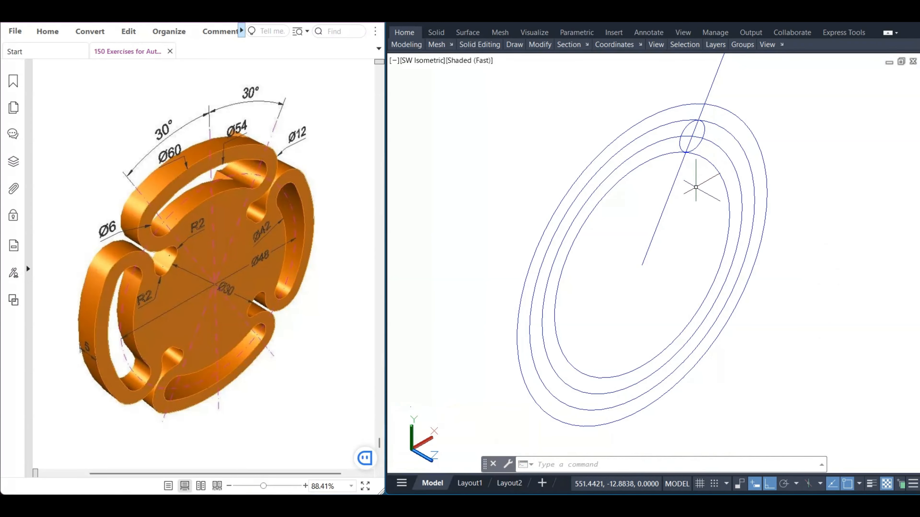
Draw a circle of radius 6 mm concentric with the small circle on the inclined line
text(c)
key(Return)
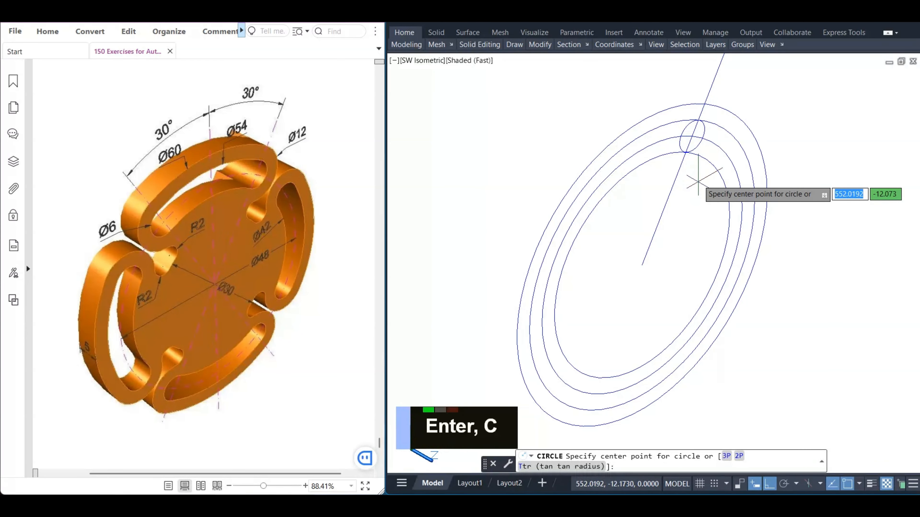
click(692, 136)
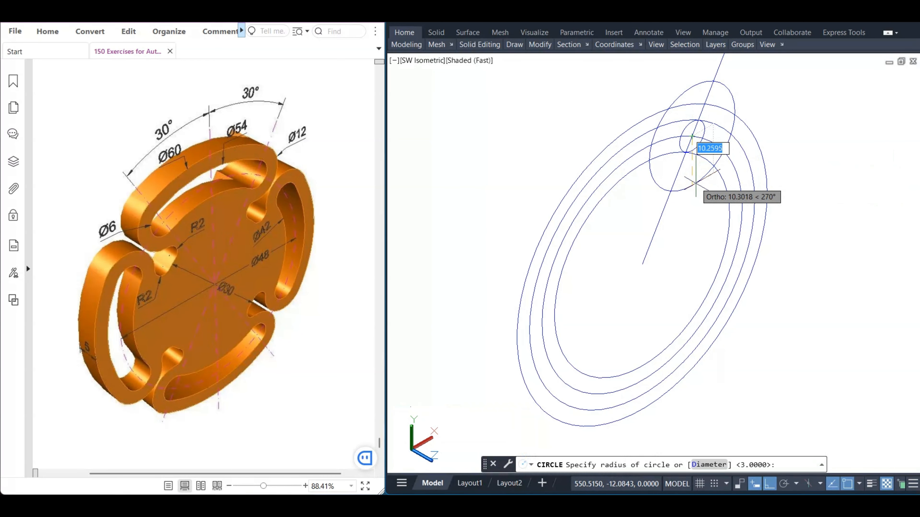
text(6)
key(Return)
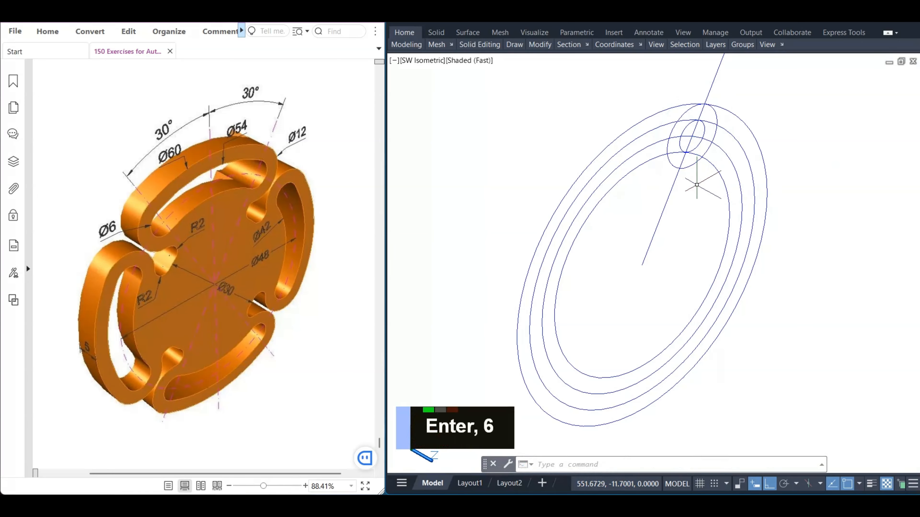
Trim away the halves of both small circles facing the vertical axis, using the inclined line as cutting edge
text(tr)
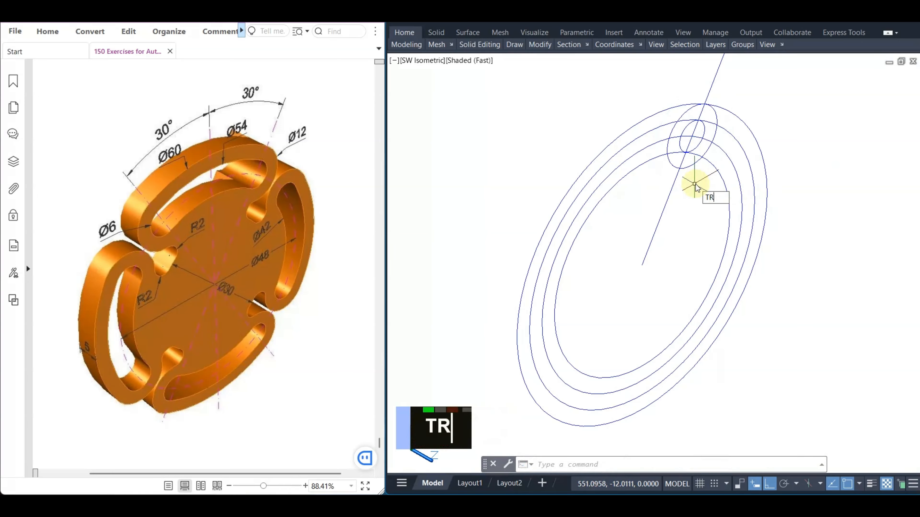
key(Return)
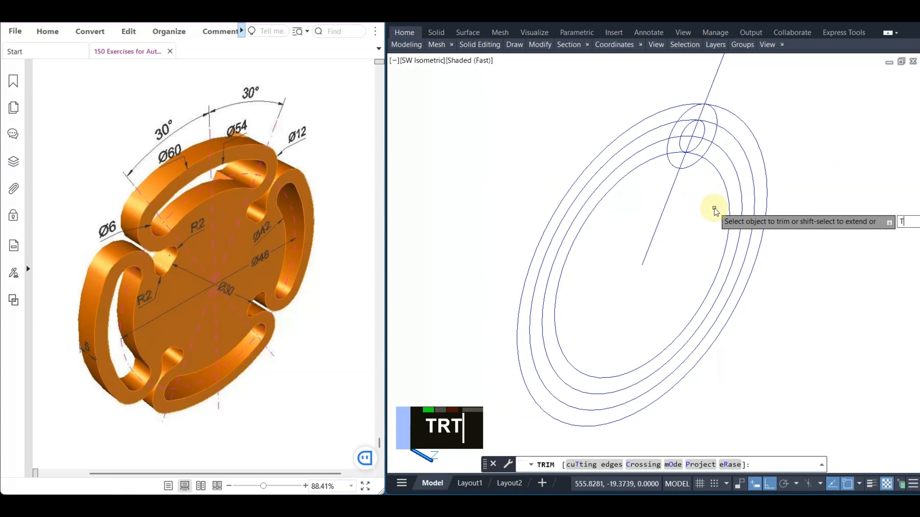
key(Return)
click(714, 93)
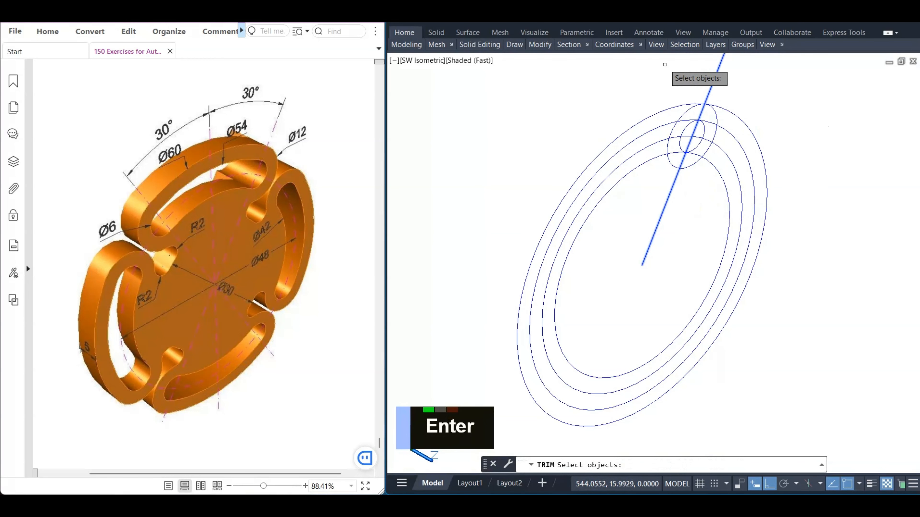
right_click(684, 85)
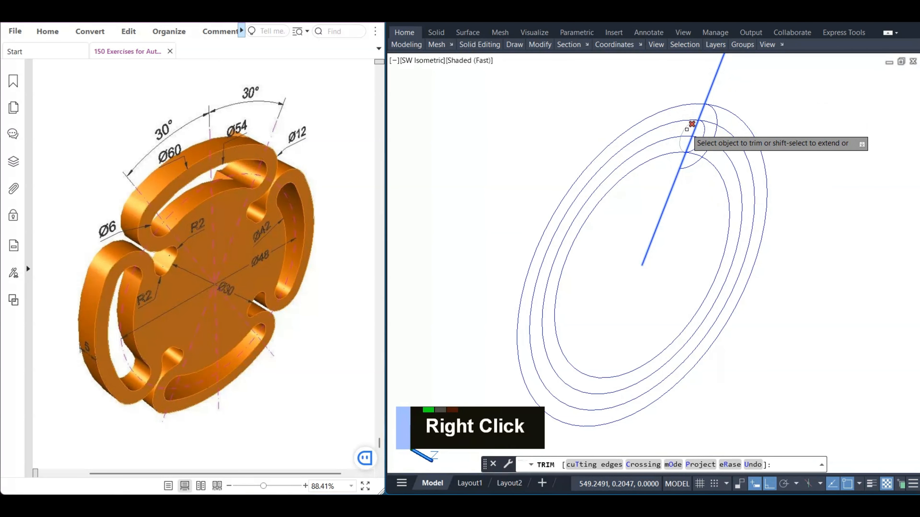
key(Escape)
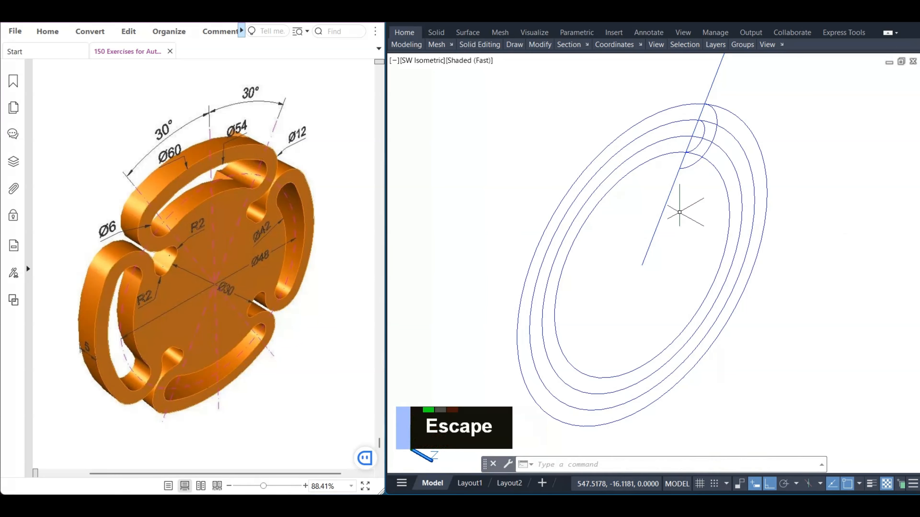
Mirror the two small arcs about the vertical axis through the circles' centre, keeping the source arcs
click(693, 161)
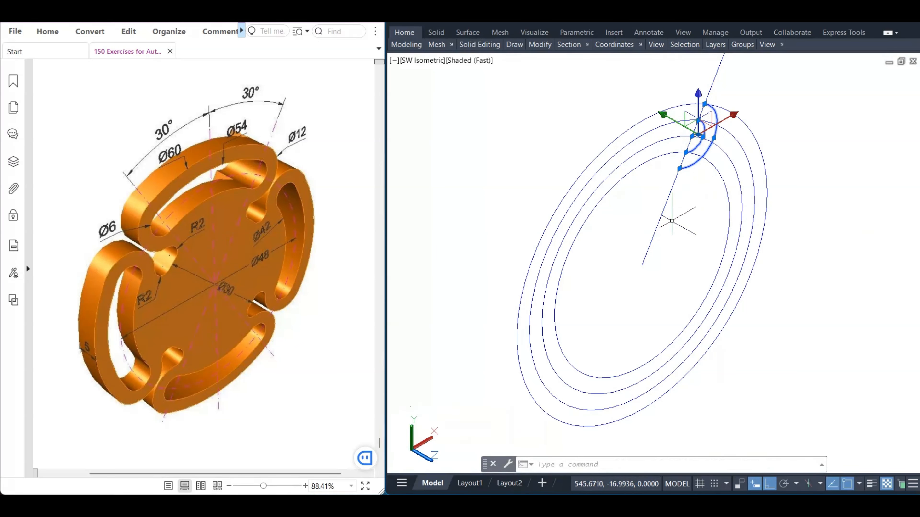
text(mi)
key(Return)
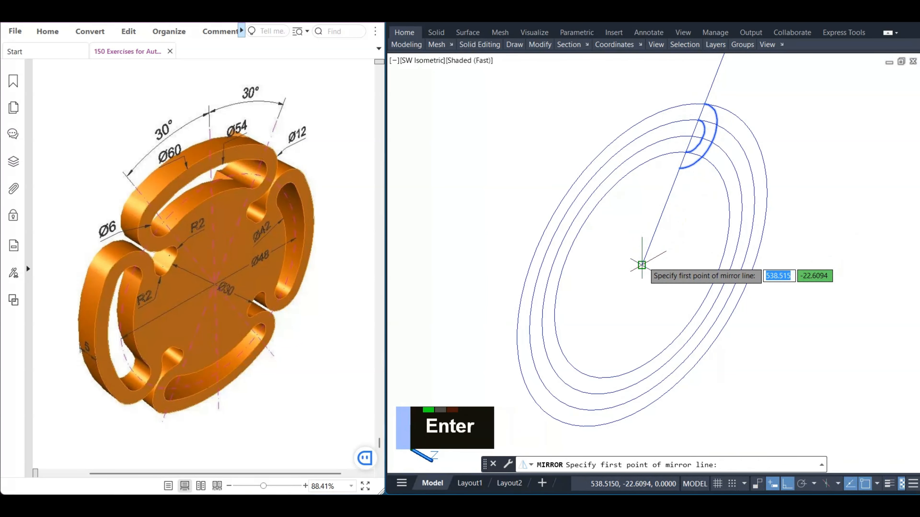
click(643, 263)
click(642, 165)
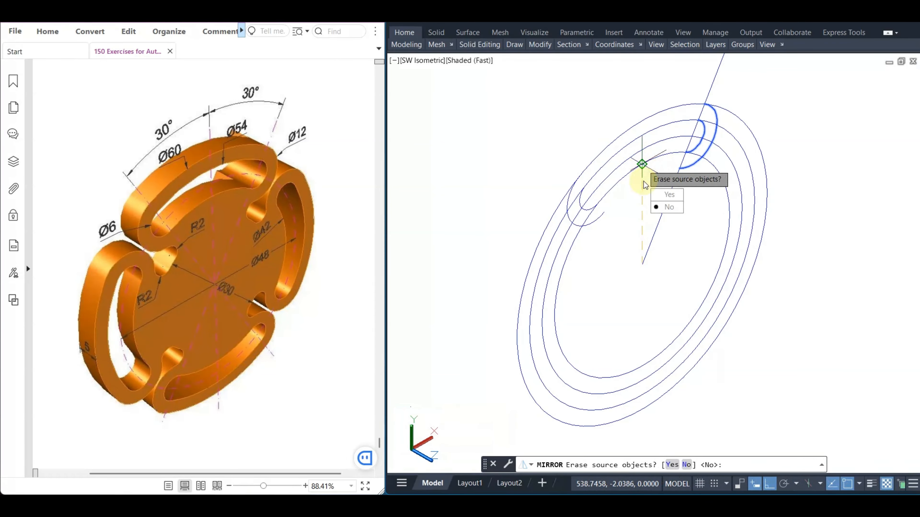
click(667, 207)
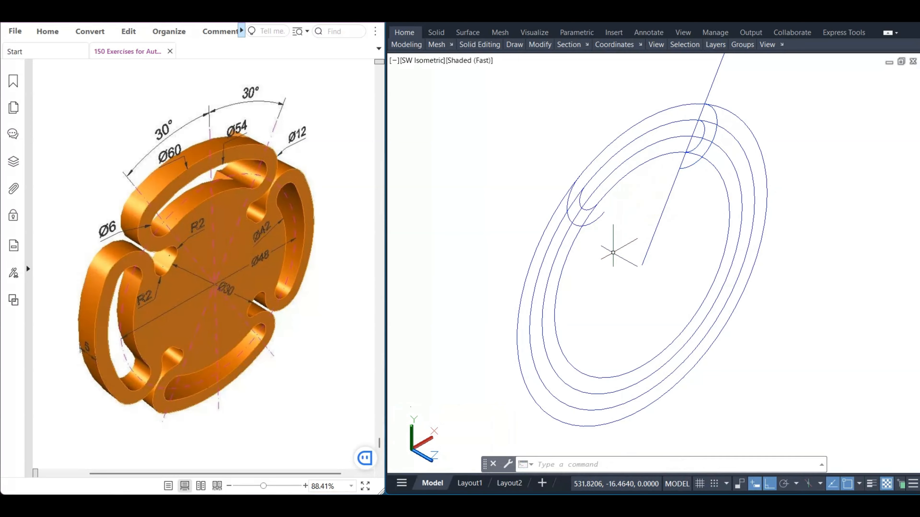
text(tr)
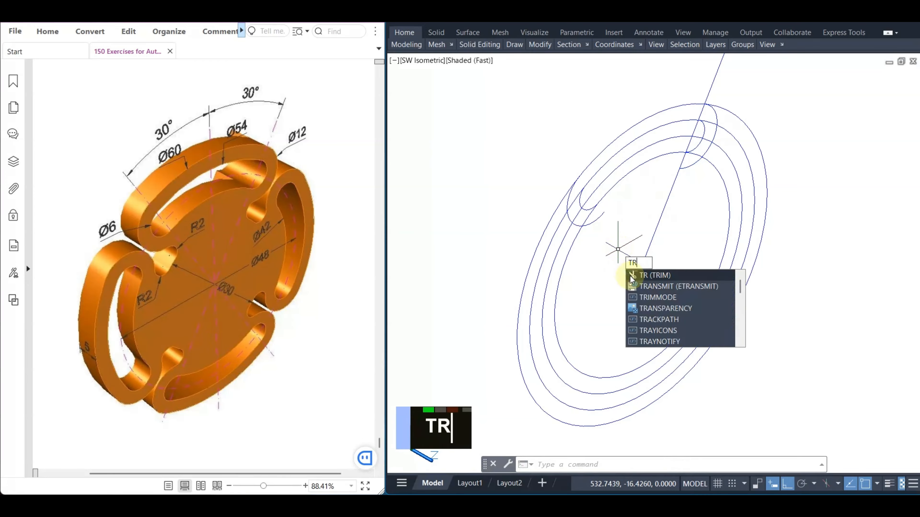
key(Return)
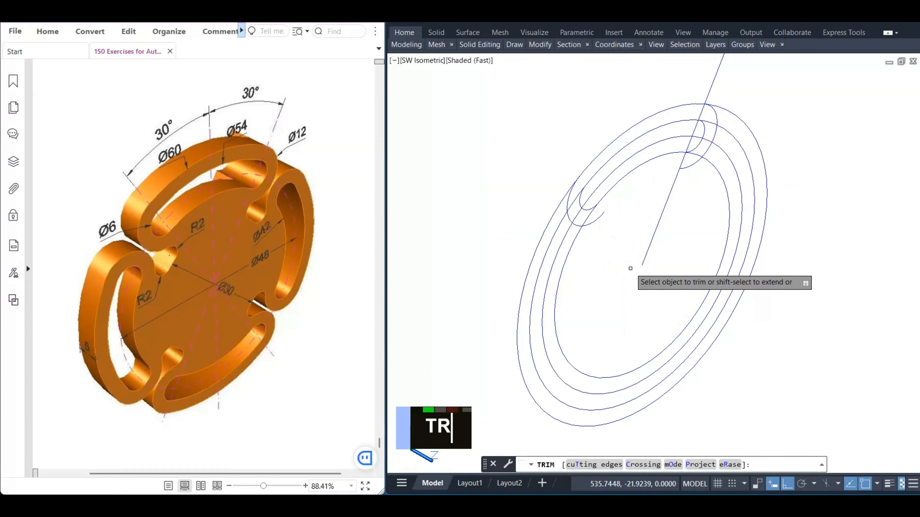
key(Return)
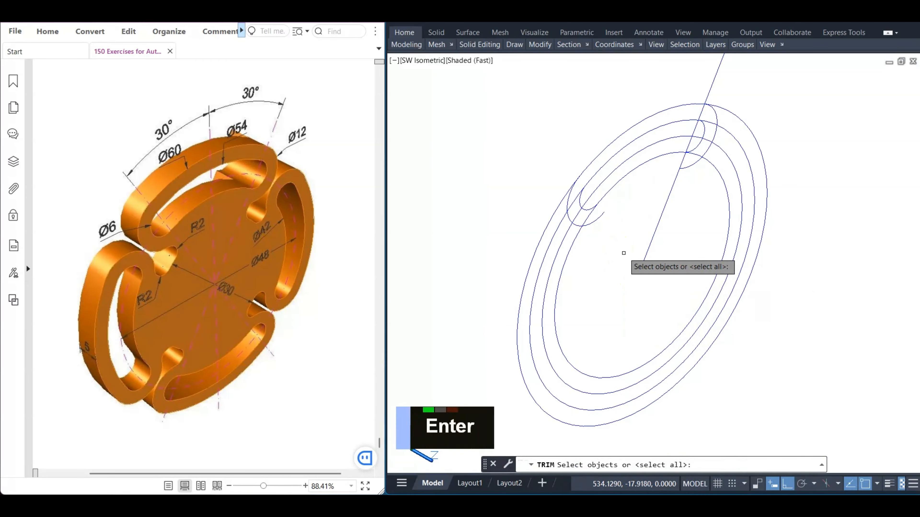
click(623, 199)
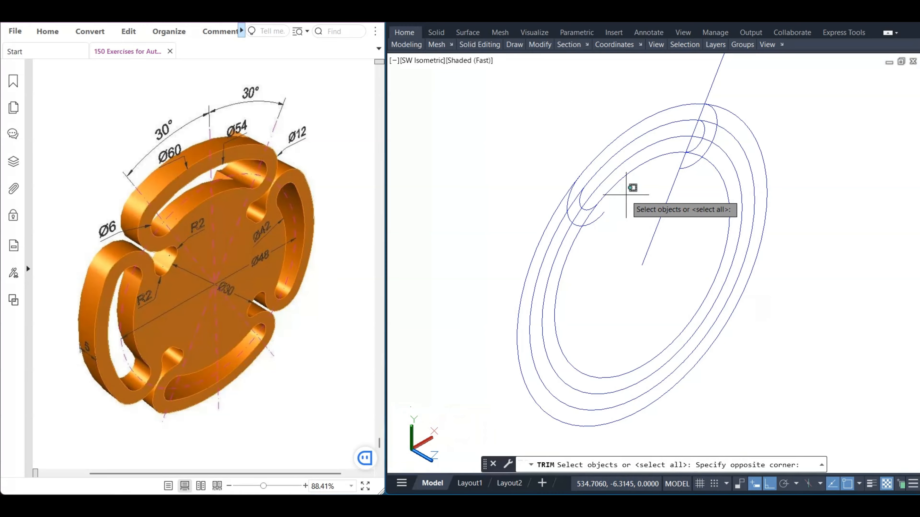
click(601, 131)
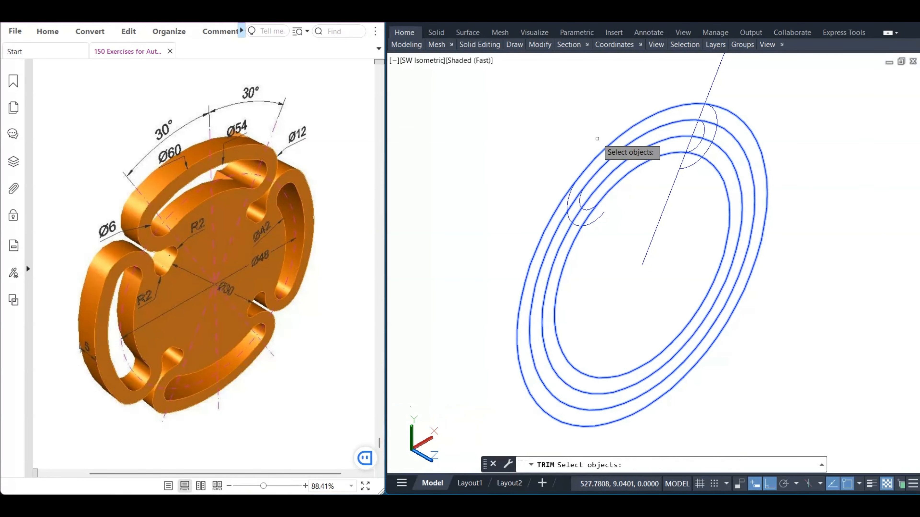
key(Escape)
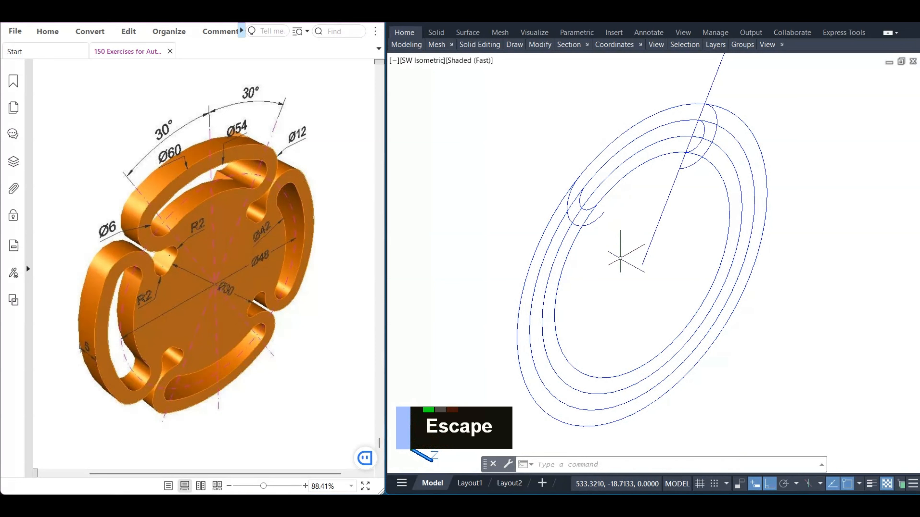
Trim the four concentric circles outside the slot, using the four small end arcs as cutting edges
text(TR)
key(Return)
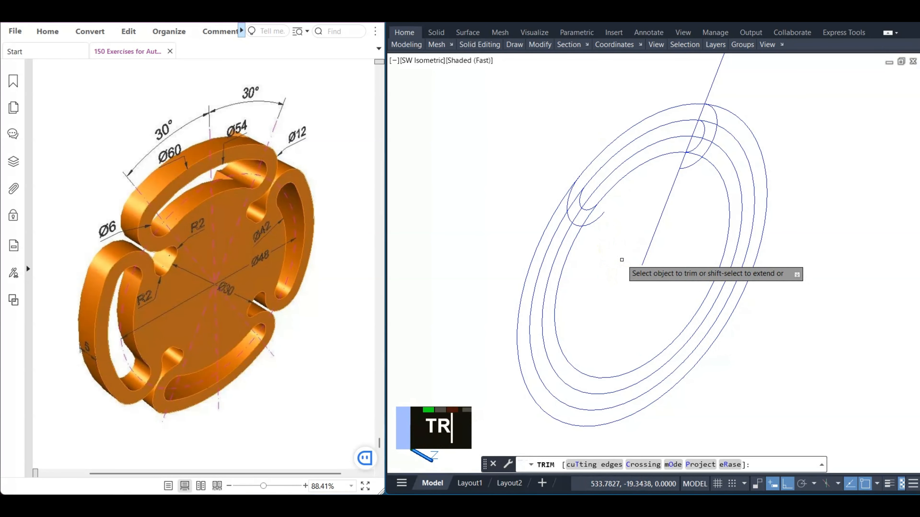
text(T)
key(Return)
click(589, 205)
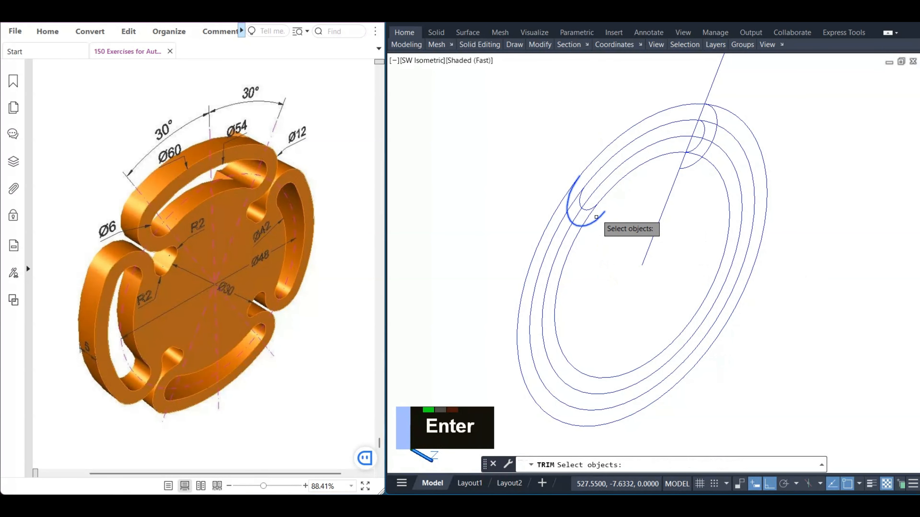
click(664, 80)
click(720, 184)
right_click(691, 211)
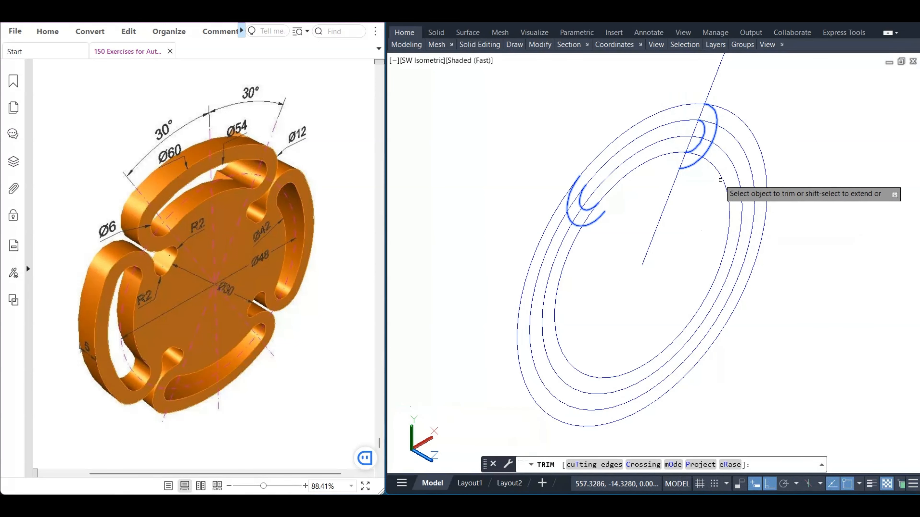
click(707, 189)
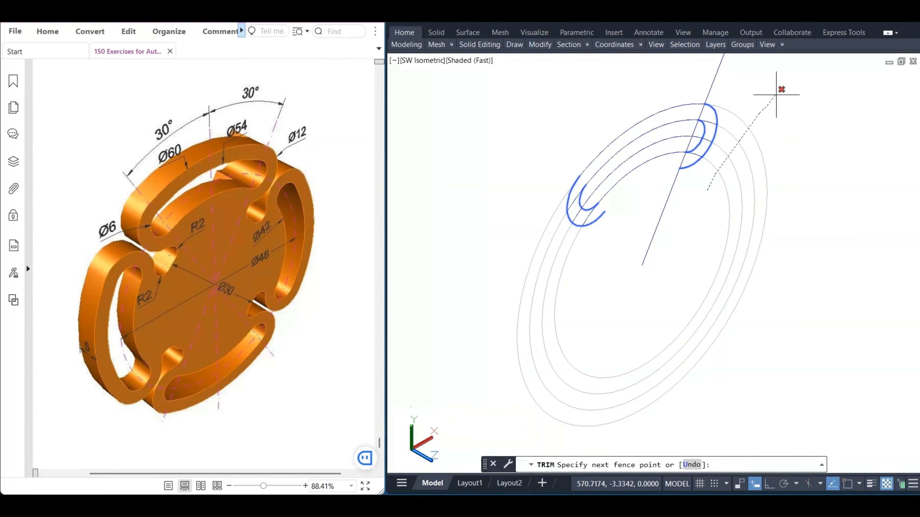
click(776, 94)
right_click(775, 98)
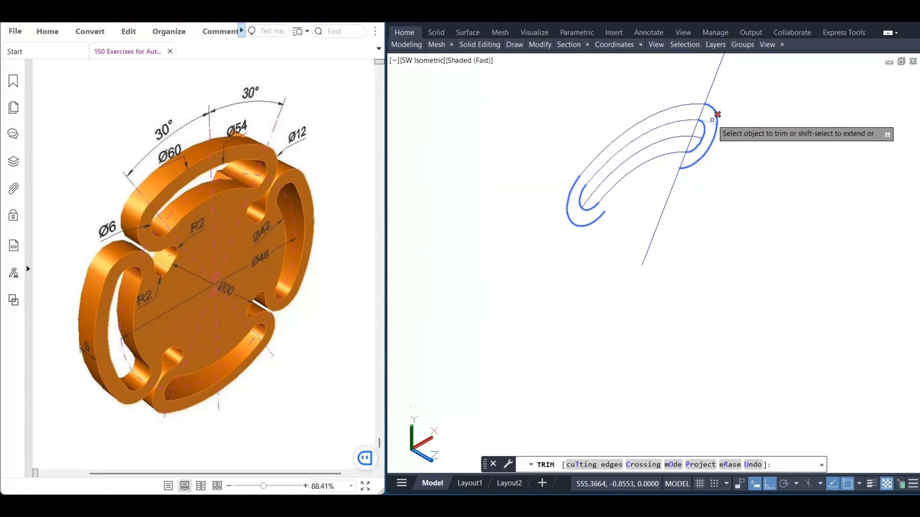
key(Escape)
Delete the inclined construction line and the leftover 48 mm centreline arc inside the slot
click(702, 113)
key(Delete)
click(637, 152)
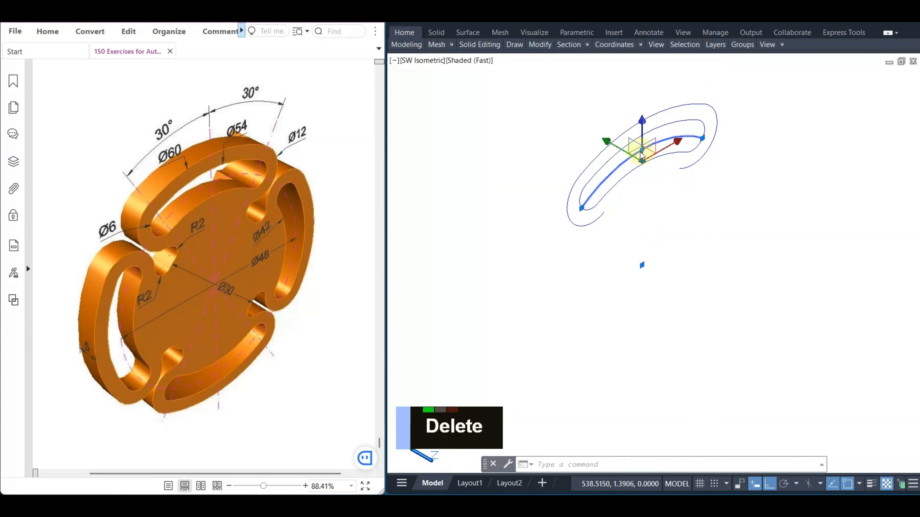
key(Delete)
Draw a 30 mm diameter circle centred on the disc's centre
text(c)
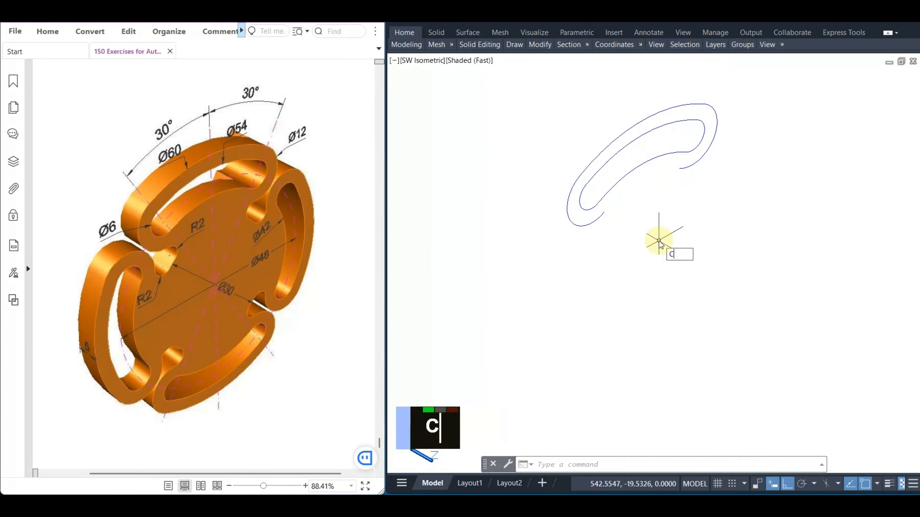
key(Return)
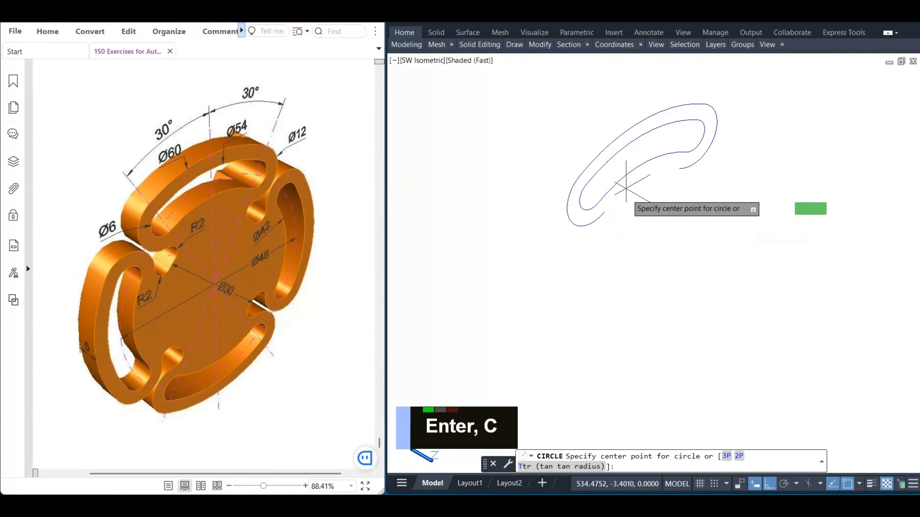
click(642, 265)
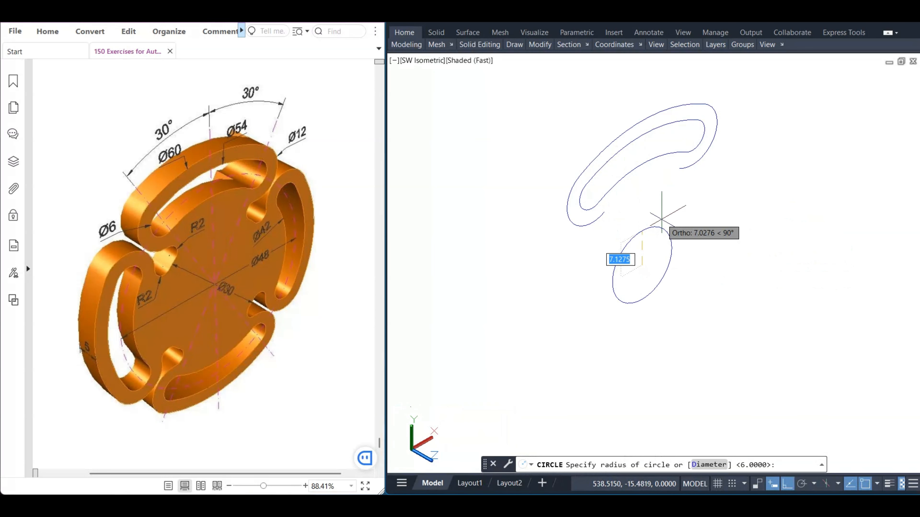
text(d)
key(Return)
text(30)
key(Return)
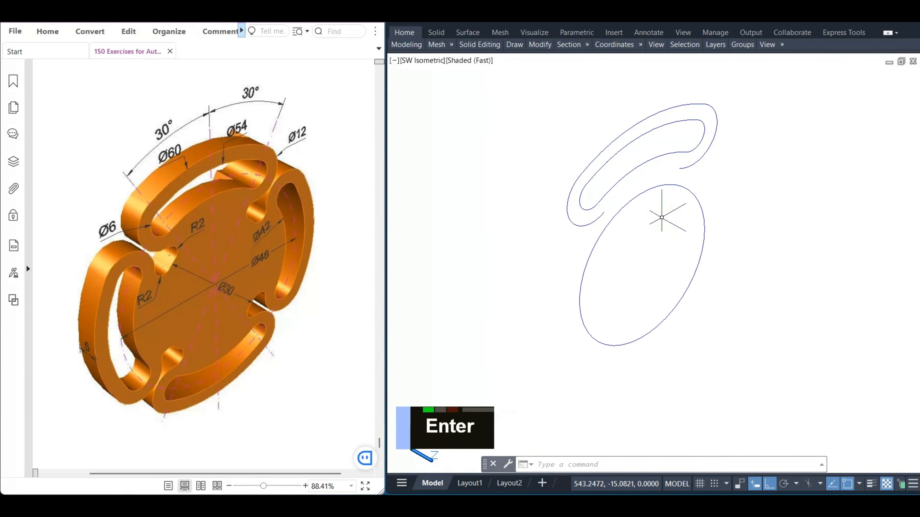
Fillet both open ends of the outer slot contour to the 30 mm circle with a 2 mm radius
text(f)
key(Return)
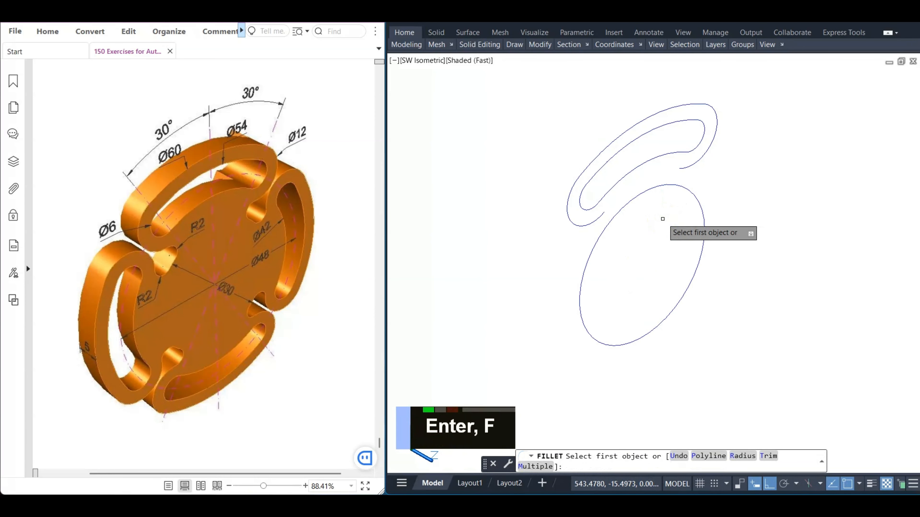
text(r)
key(Return)
text(2)
key(Return)
click(590, 229)
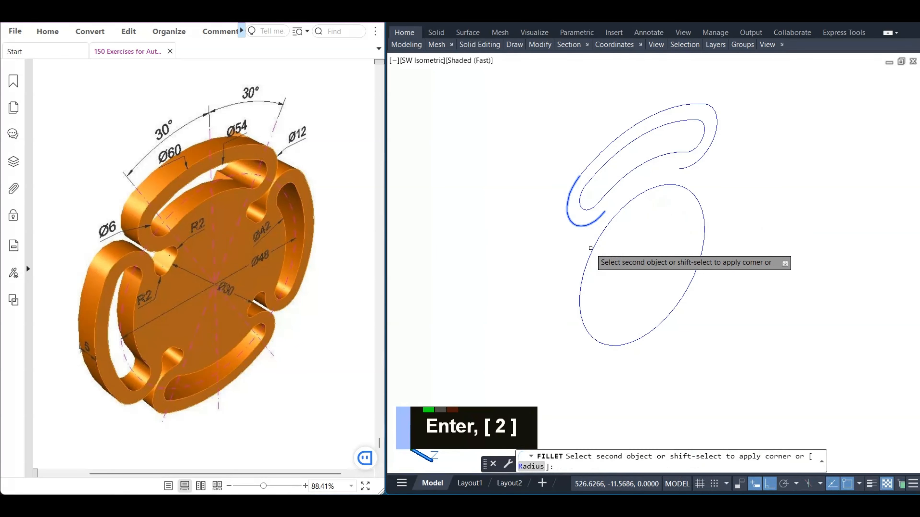
click(588, 253)
key(space)
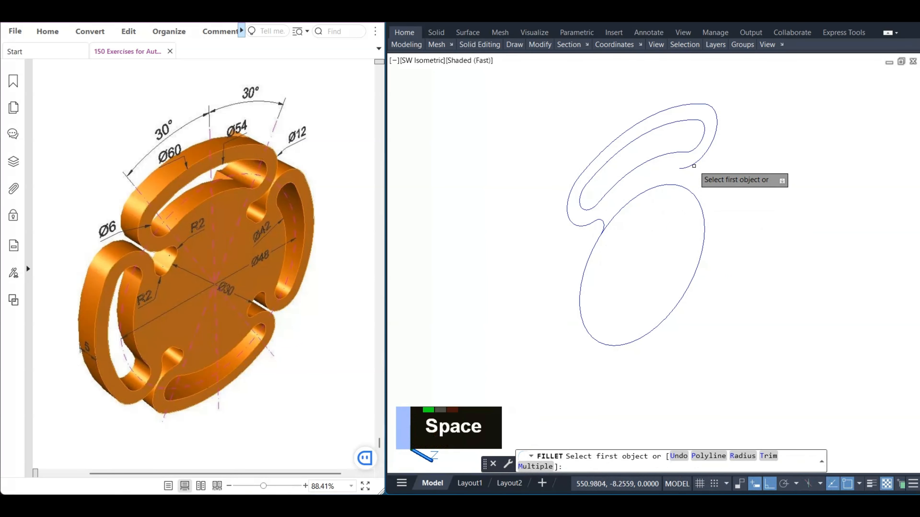
click(694, 166)
click(697, 199)
key(Escape)
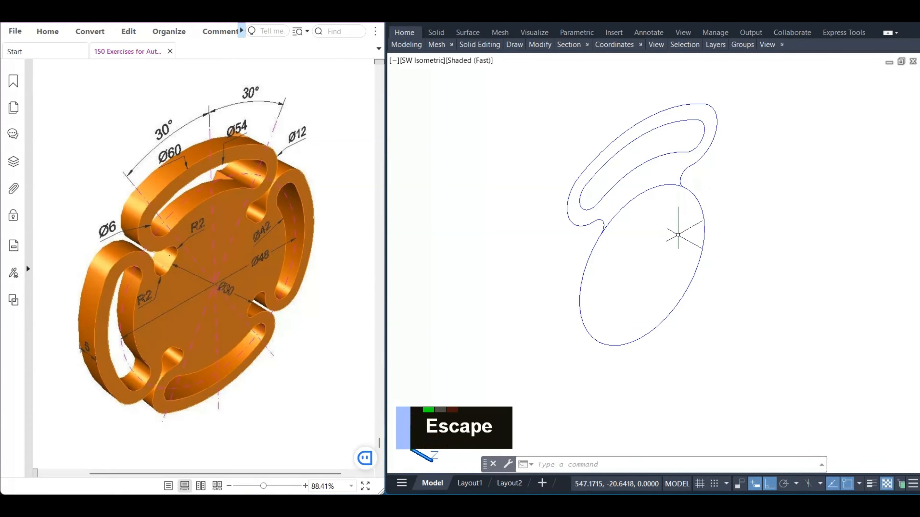
Create a polar array of the slot contours and fillets around the 30 mm circle's centre with 4 items
click(530, 75)
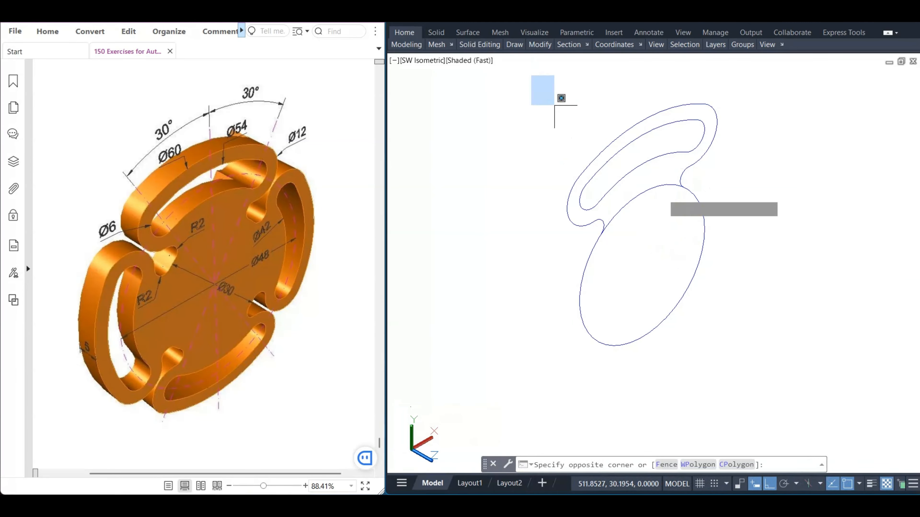
click(740, 253)
text(A)
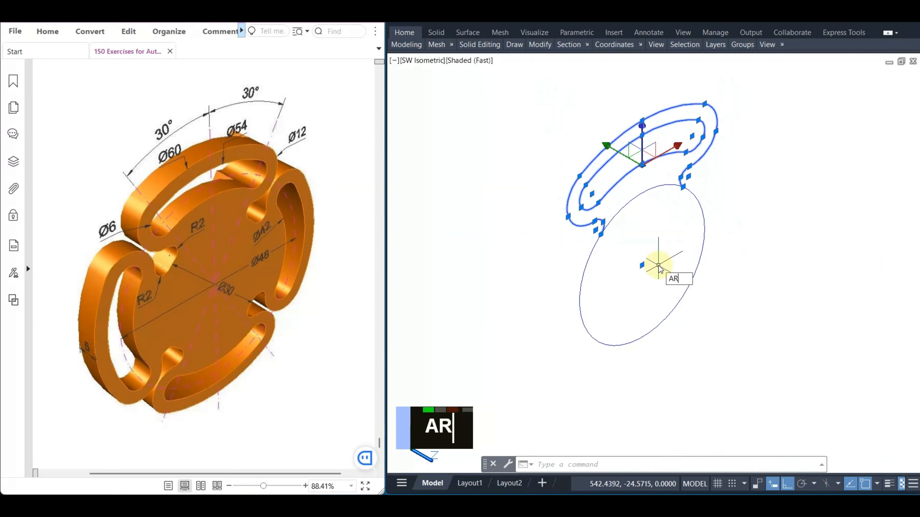
text(R)
key(Return)
click(693, 340)
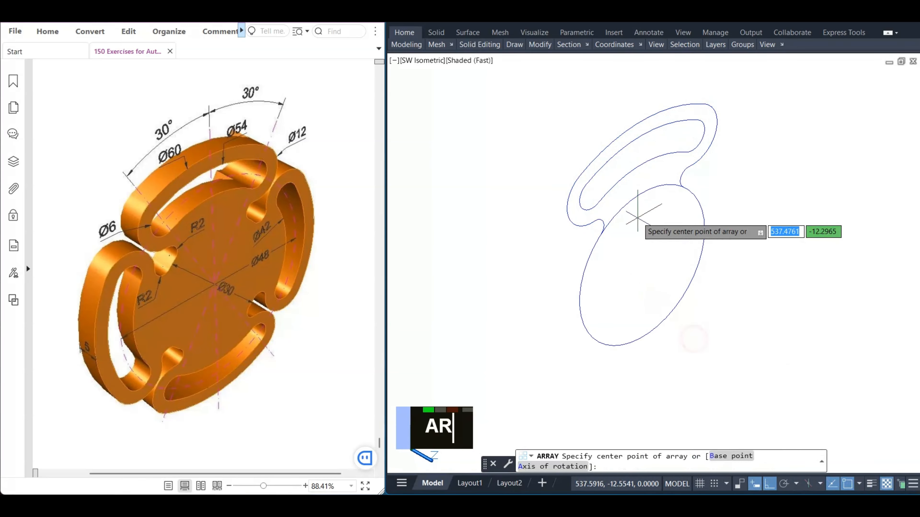
click(642, 264)
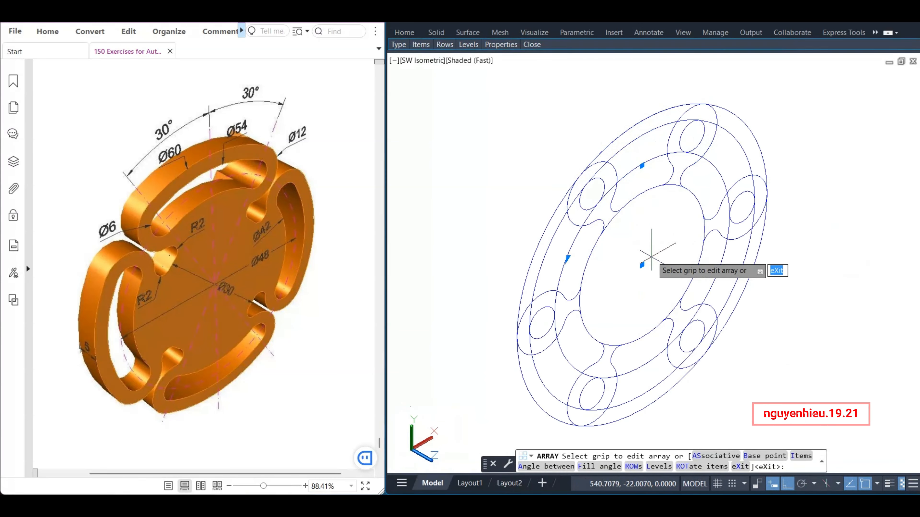
key(Down)
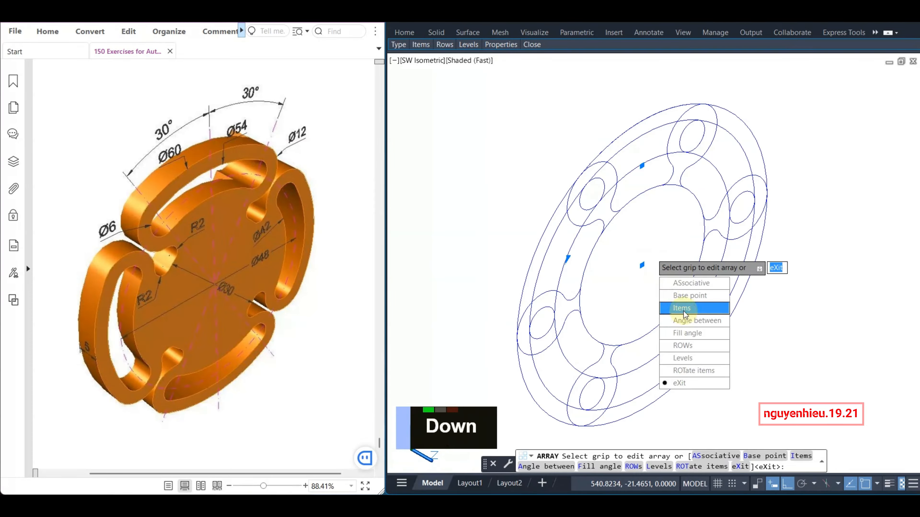
click(684, 309)
text(4)
key(Return)
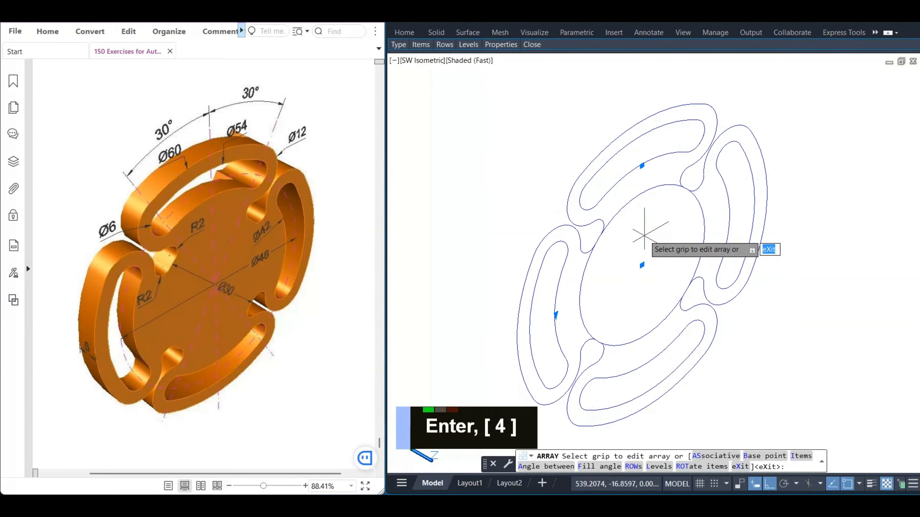
key(Return)
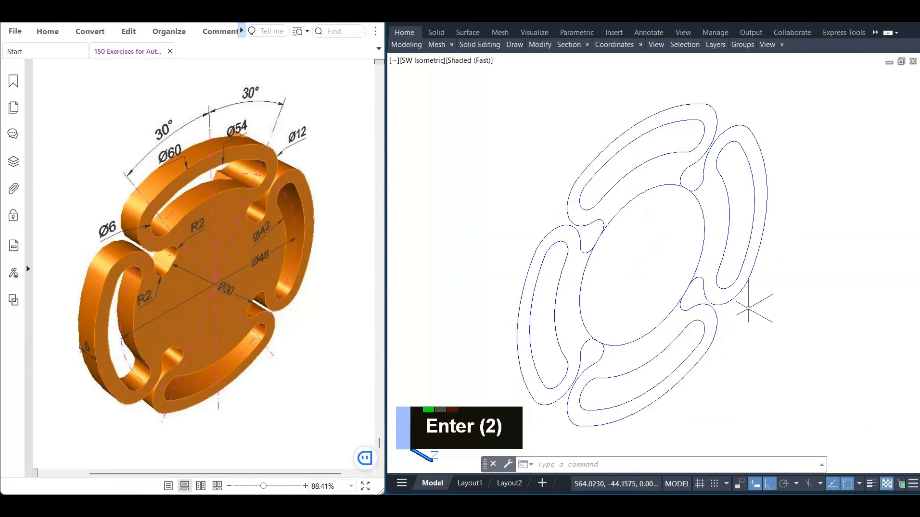
Trim away the four long segments of the 30 mm circle between the filleted notches
text(tr)
key(Return)
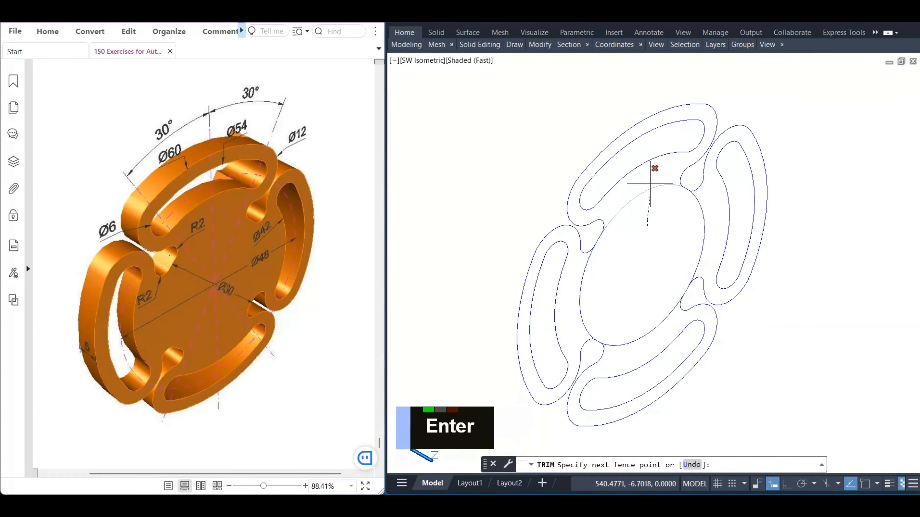
mouse_move(653, 168)
mouse_down()
mouse_move(653, 232)
mouse_move(710, 222)
mouse_up()
drag(593, 280, 571, 285)
mouse_move(635, 320)
mouse_down()
mouse_move(645, 343)
mouse_move(641, 335)
mouse_up()
key(Escape)
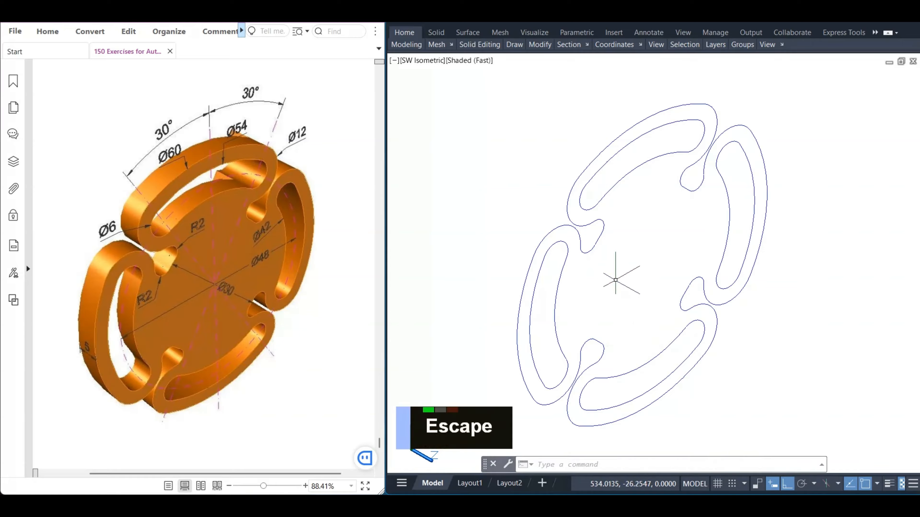
Explode the polar array into separate curves
click(477, 87)
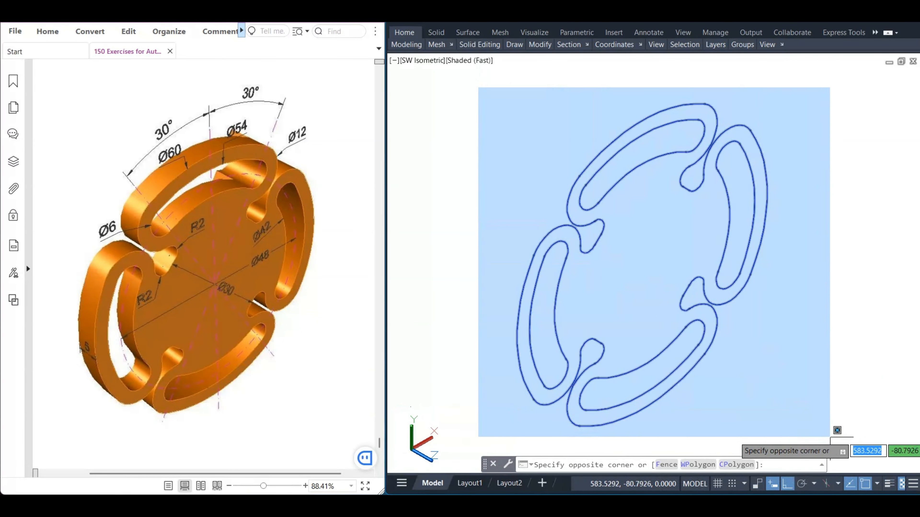
click(855, 450)
text(x)
key(Return)
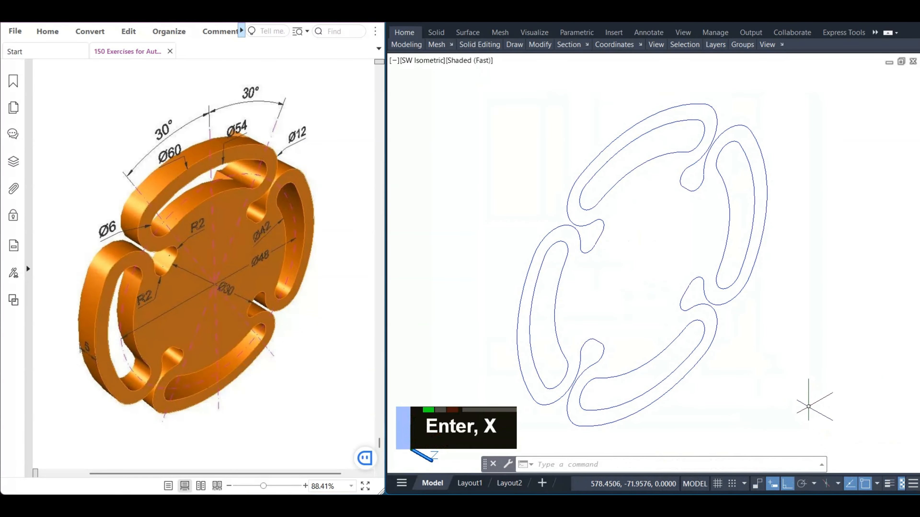
Join all the profile's curves into continuous contours
click(810, 408)
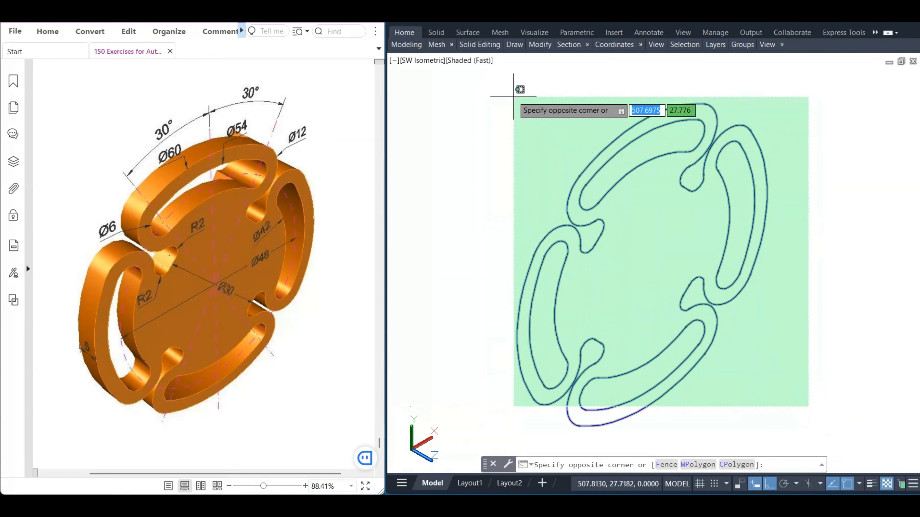
click(491, 69)
text(j)
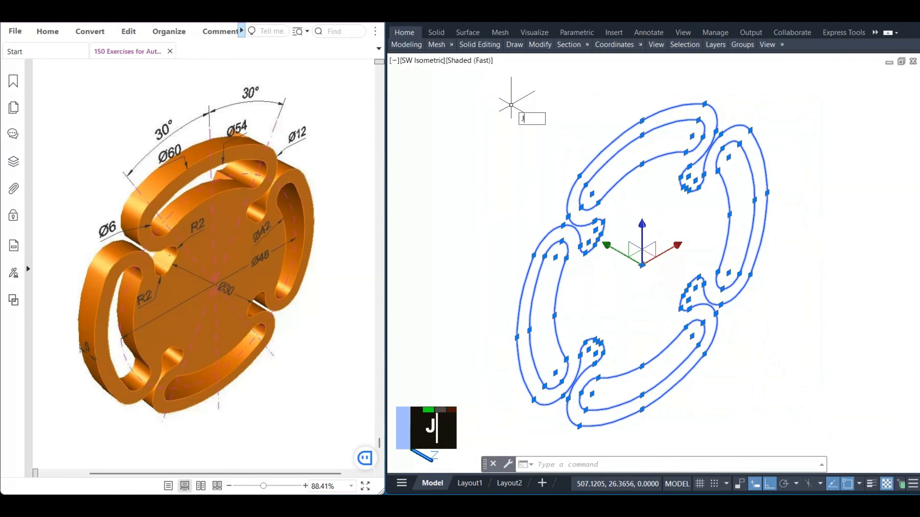
key(Return)
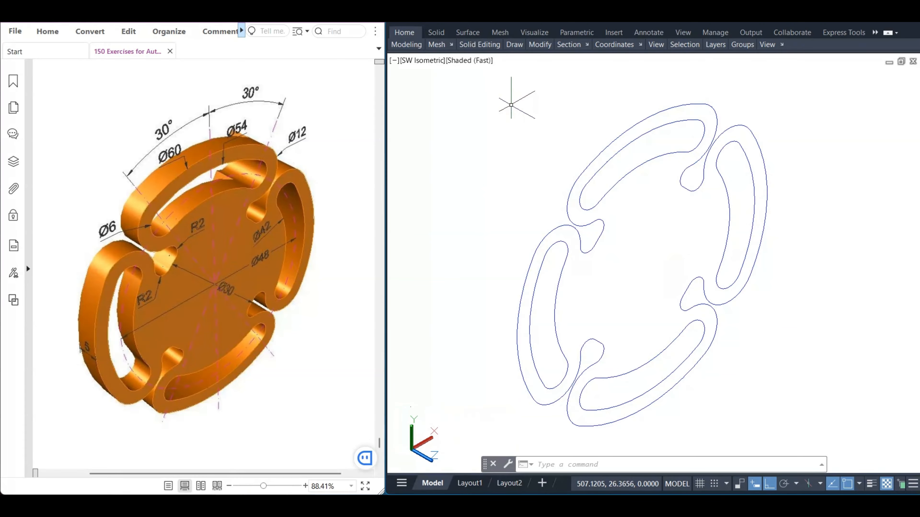
click(786, 390)
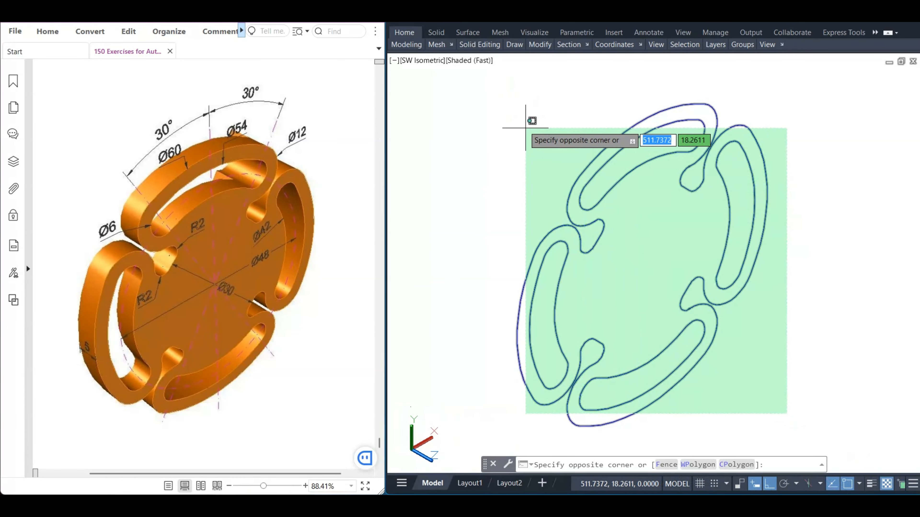
click(520, 123)
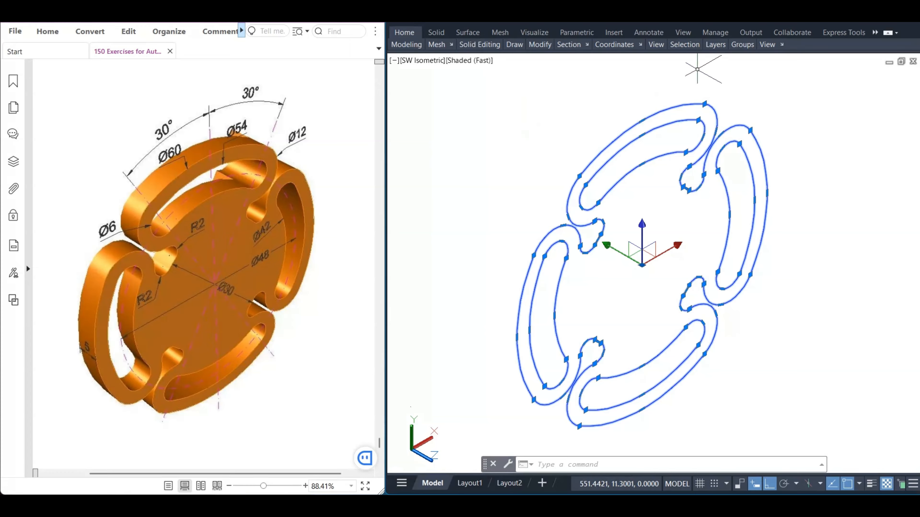
click(718, 51)
click(813, 58)
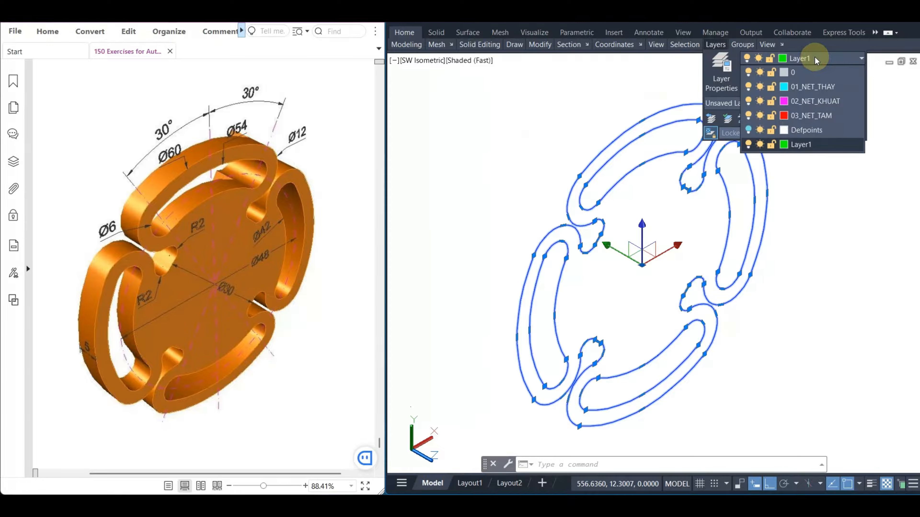
click(785, 60)
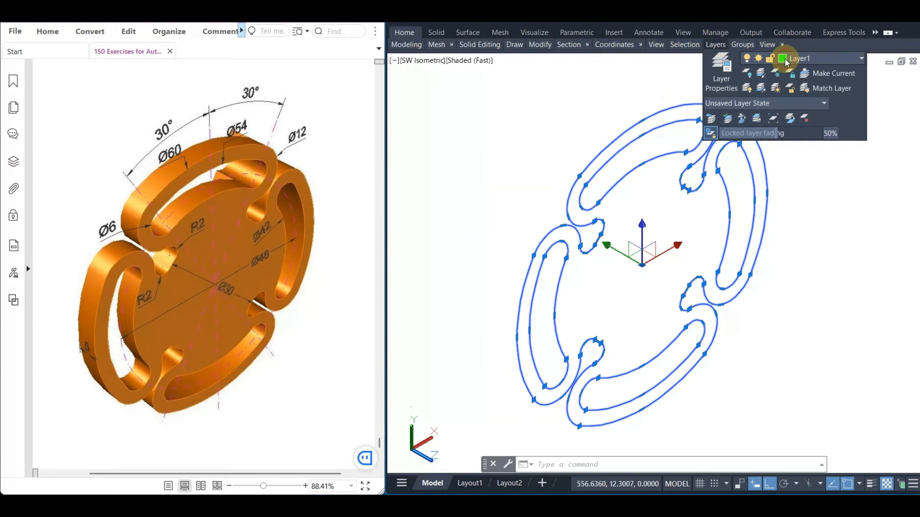
click(784, 59)
key(Escape)
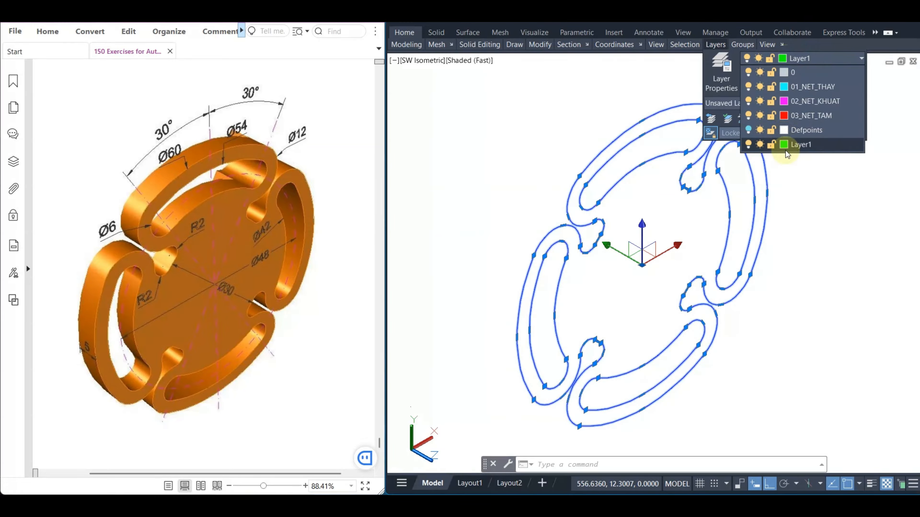
click(785, 150)
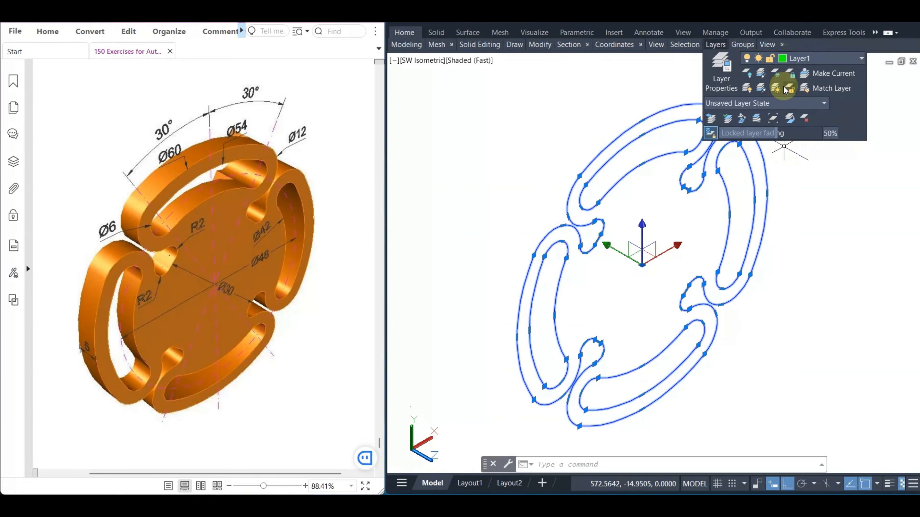
right_click(783, 62)
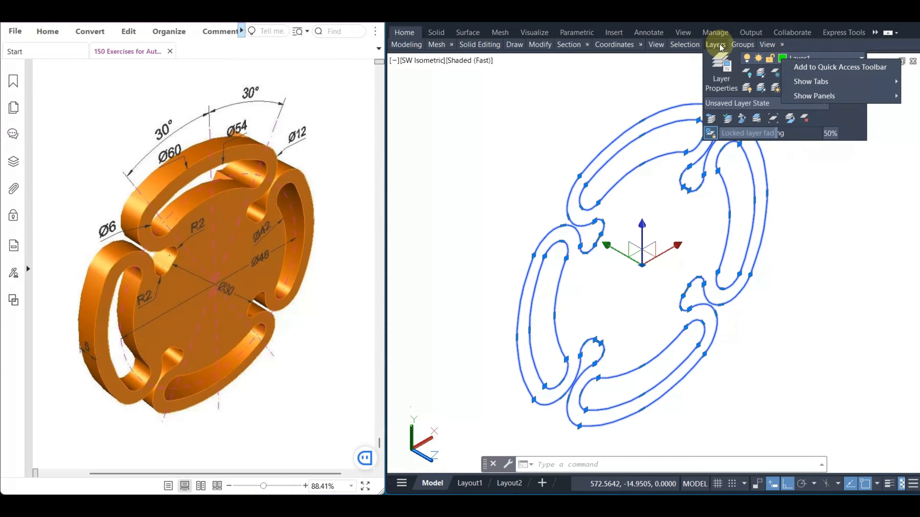
Change the colour of Layer1 to orange, index colour 30, in the layer properties
double_click(721, 69)
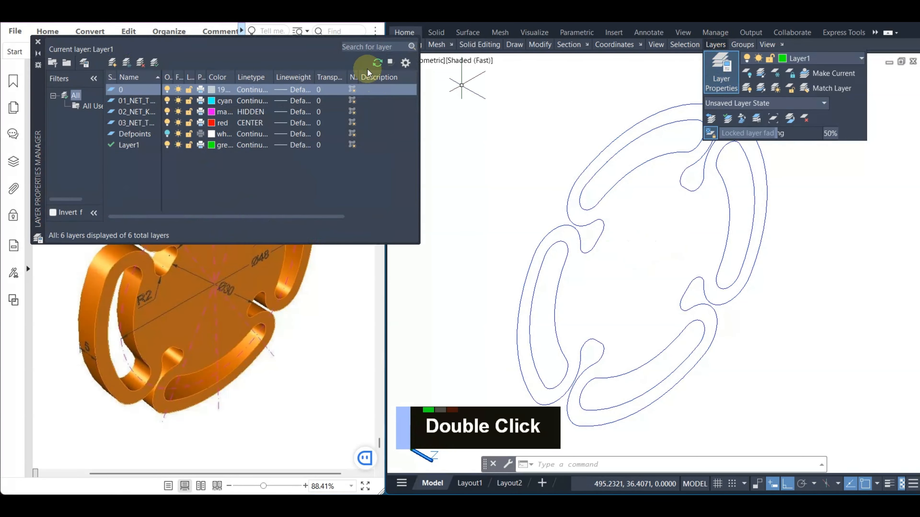
click(294, 50)
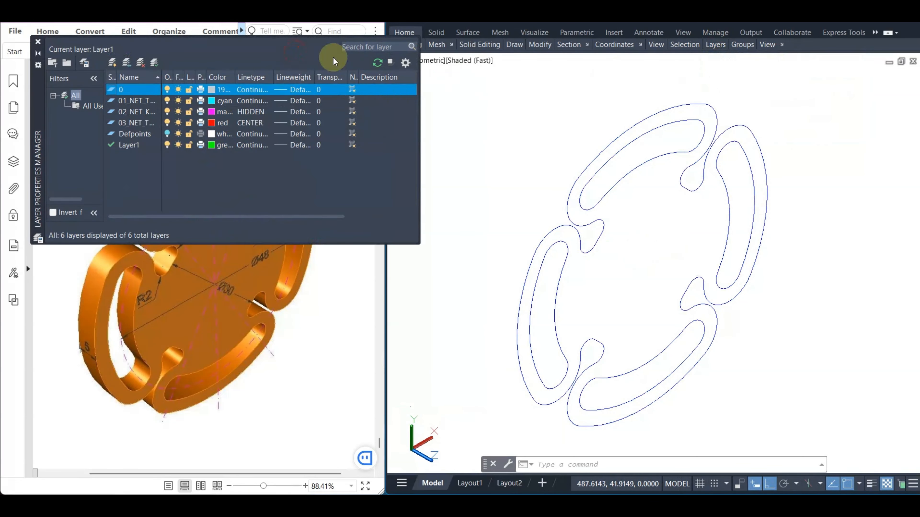
double_click(213, 145)
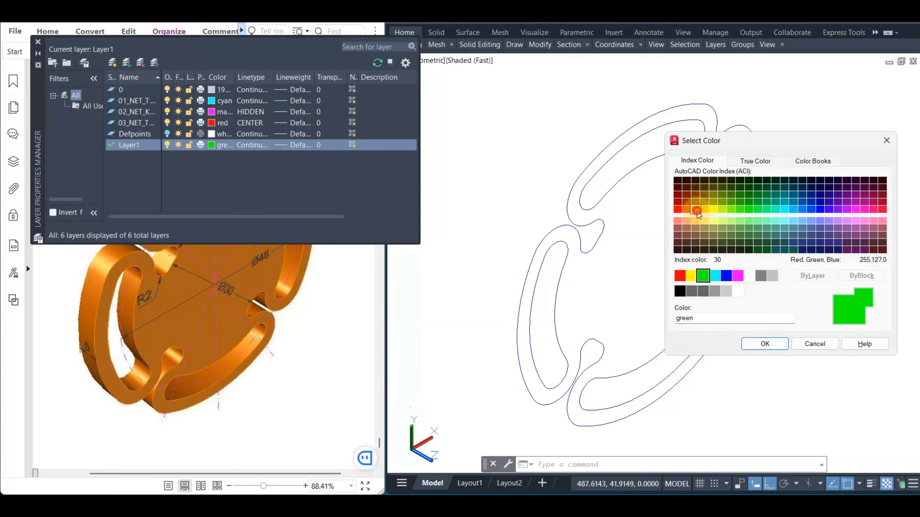
click(773, 345)
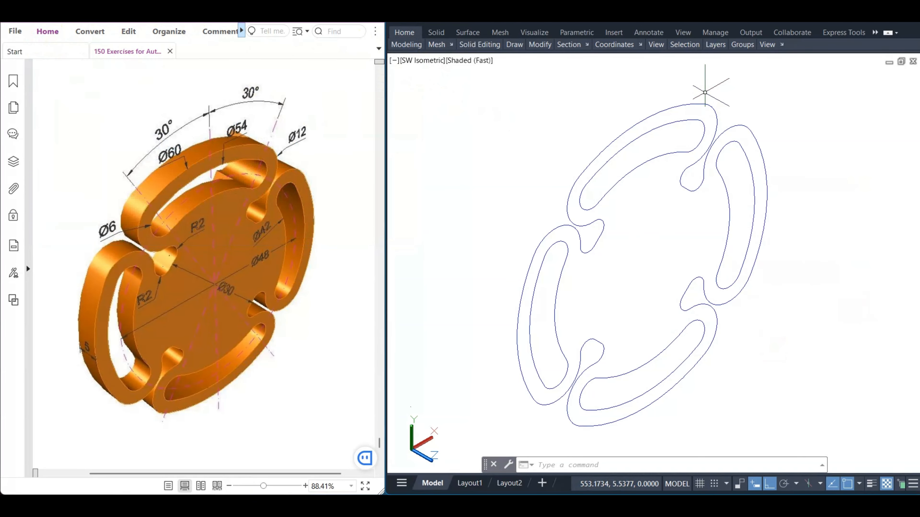
Set the colour of all six profile polylines to ByLayer
click(783, 429)
click(498, 82)
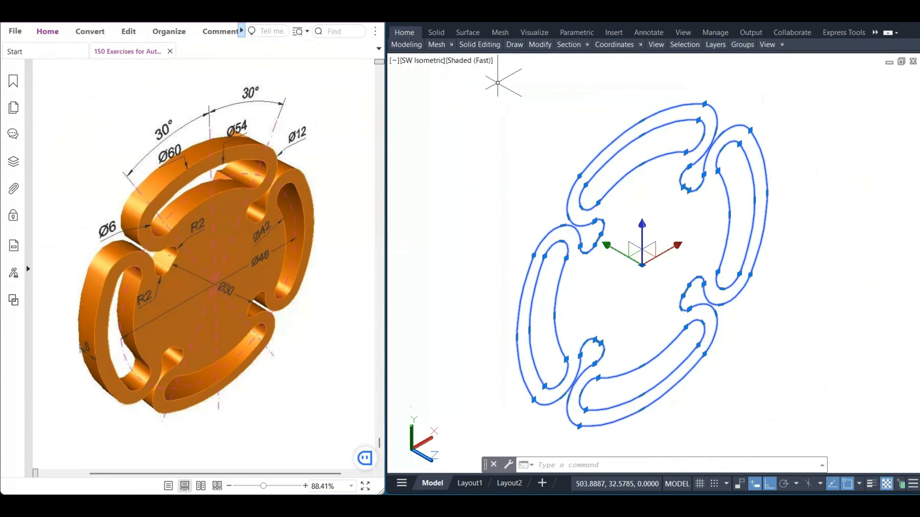
text(PR)
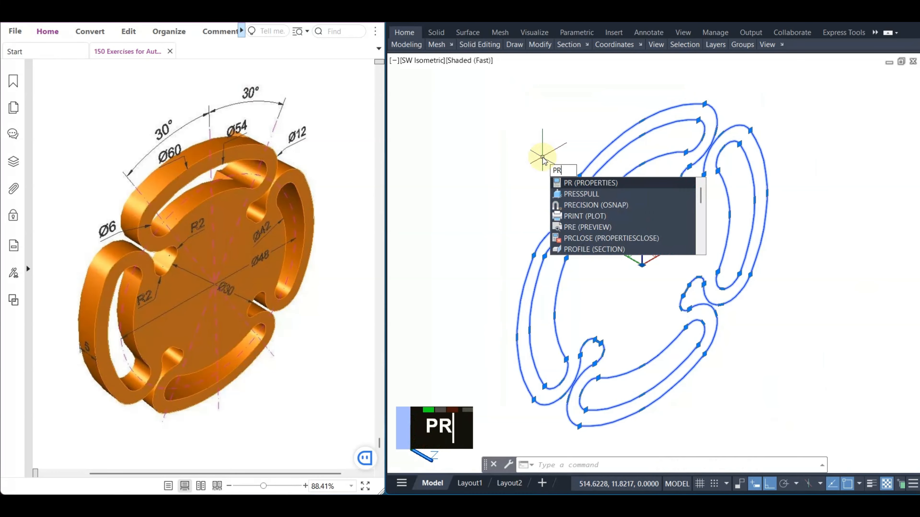
key(Return)
click(829, 282)
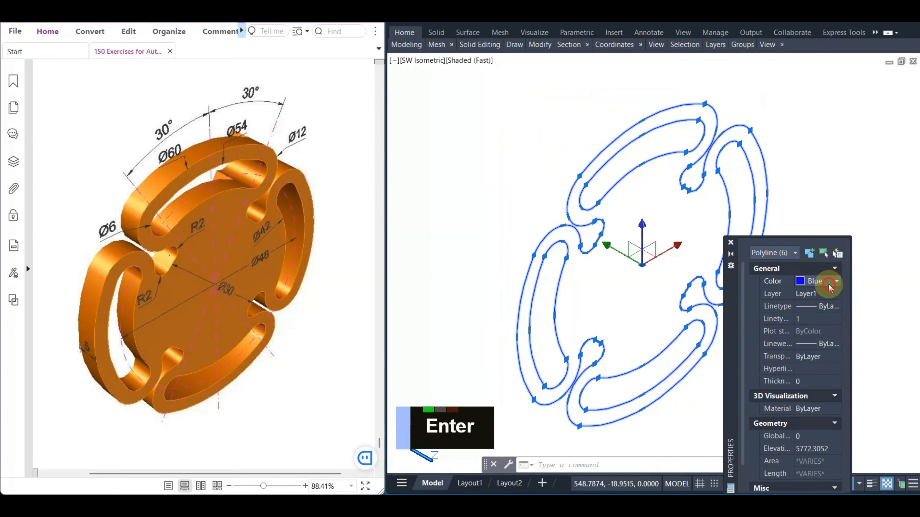
click(834, 281)
click(828, 295)
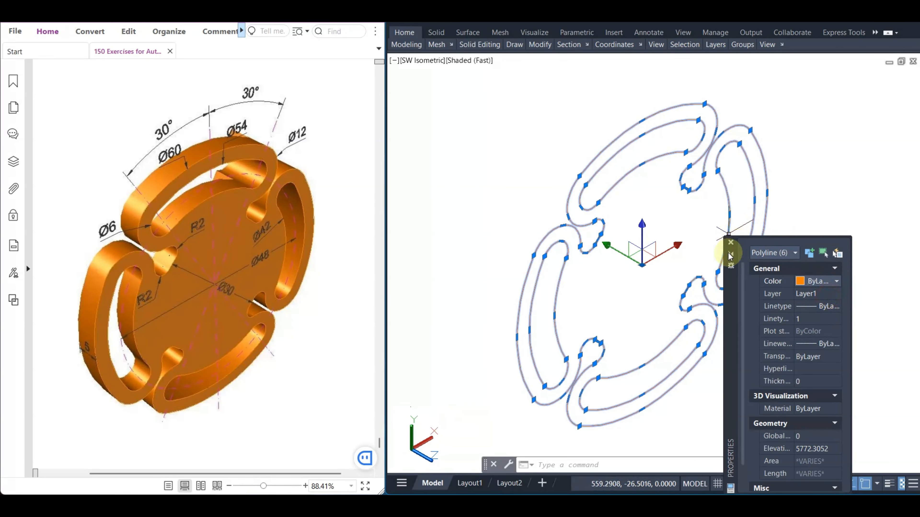
click(731, 243)
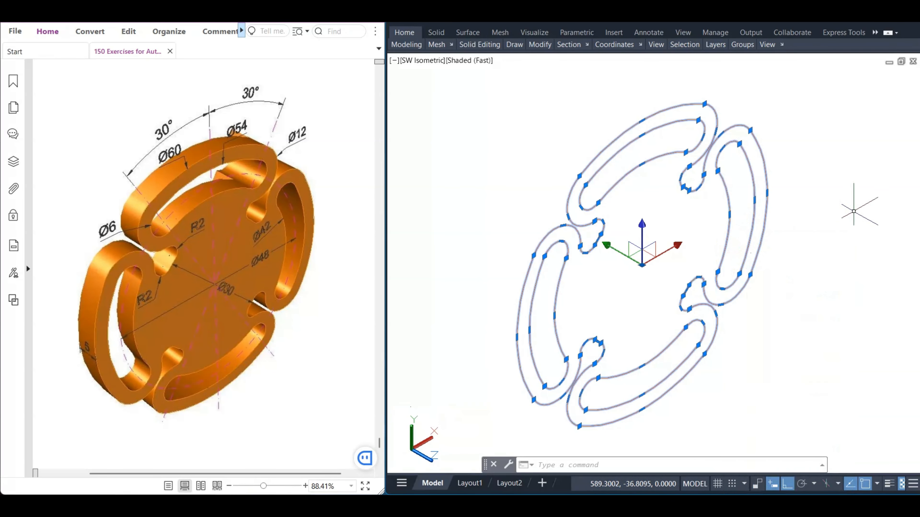
Extrude the bounded disc area between the outer contour and the four slots by 5 mm using Presspull
key(Escape)
text(PRESSPU)
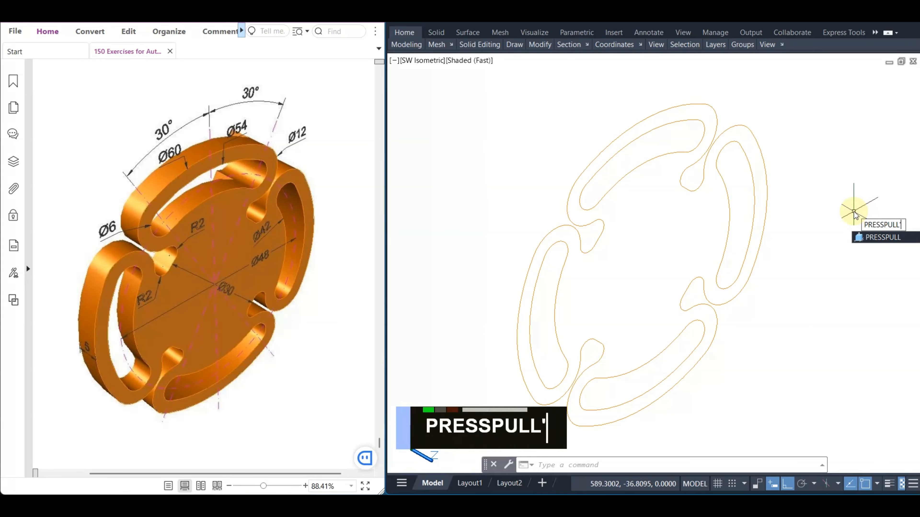
text(LL)
key(Return)
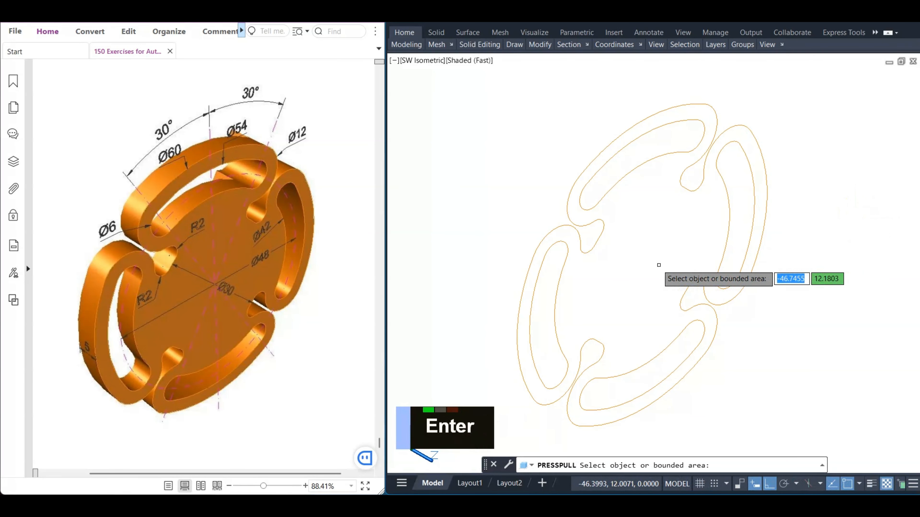
click(593, 229)
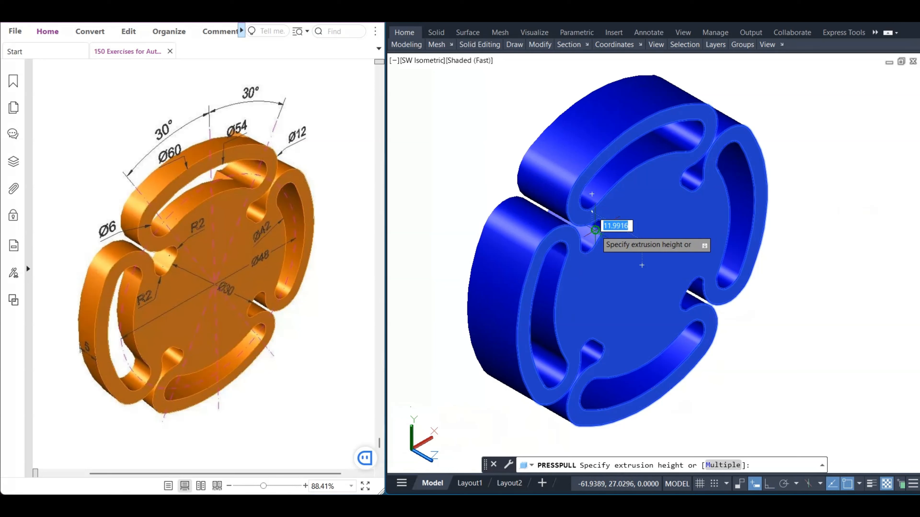
text(4)
key(Return)
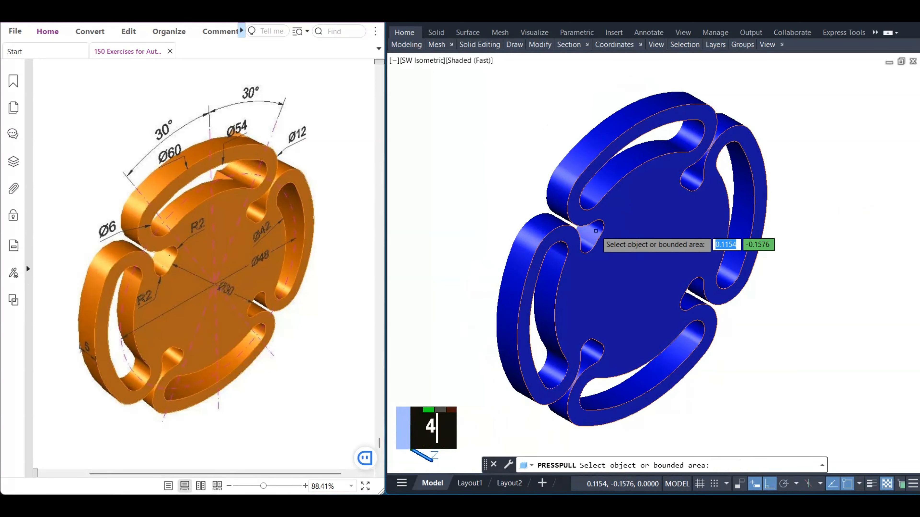
key(Escape)
Set the colour of the extruded disc solid to ByLayer
click(598, 231)
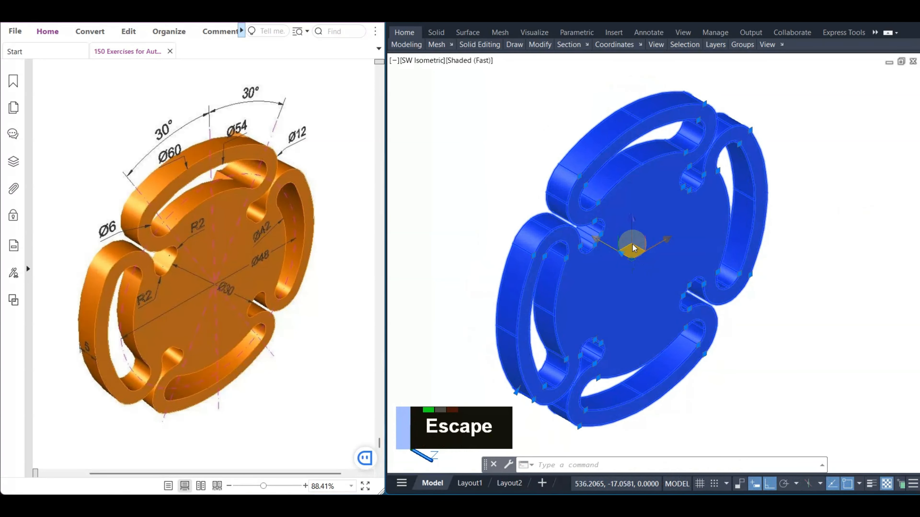
text(PR)
key(Return)
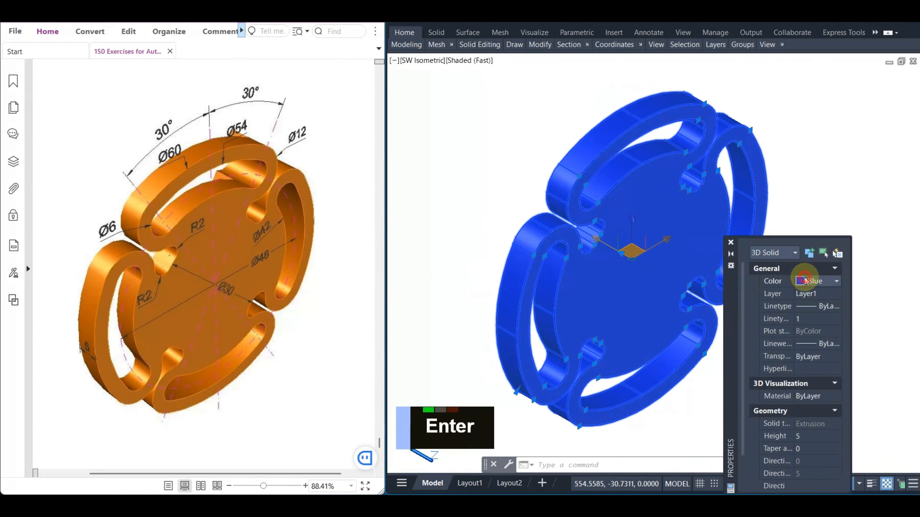
double_click(811, 281)
click(815, 291)
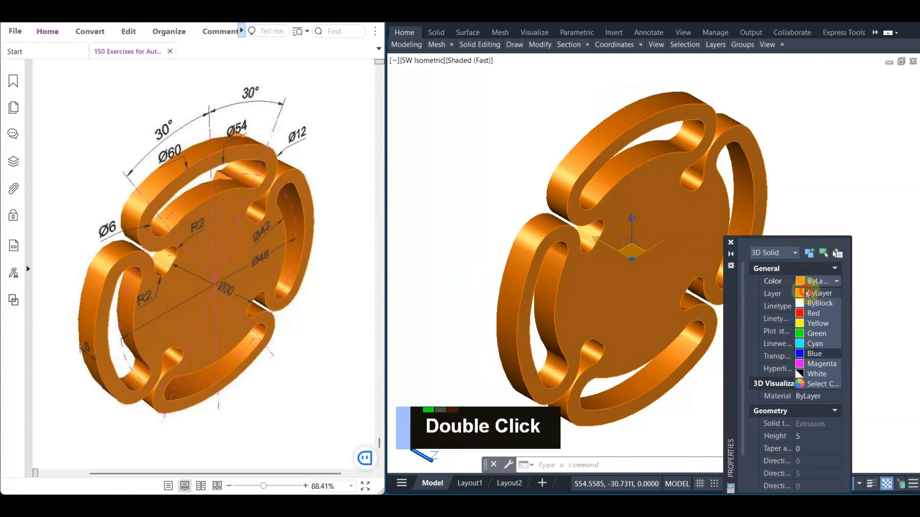
click(730, 244)
key(Escape)
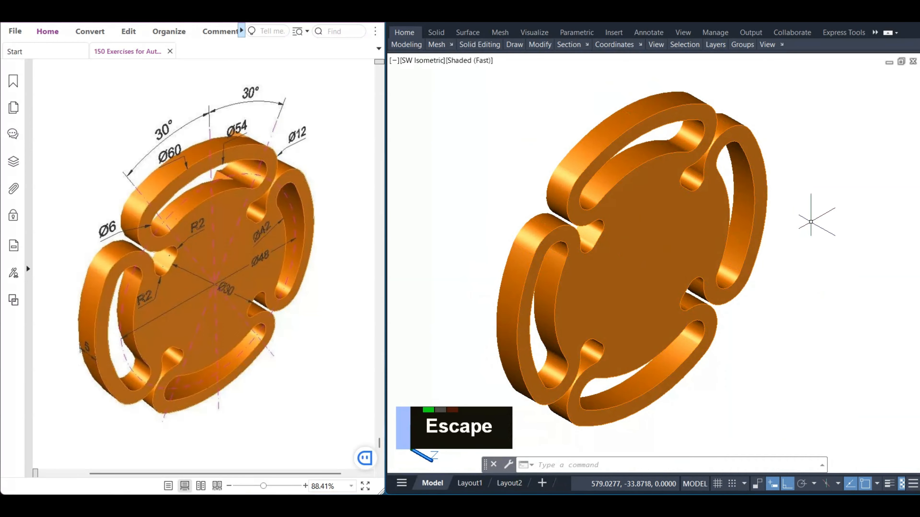